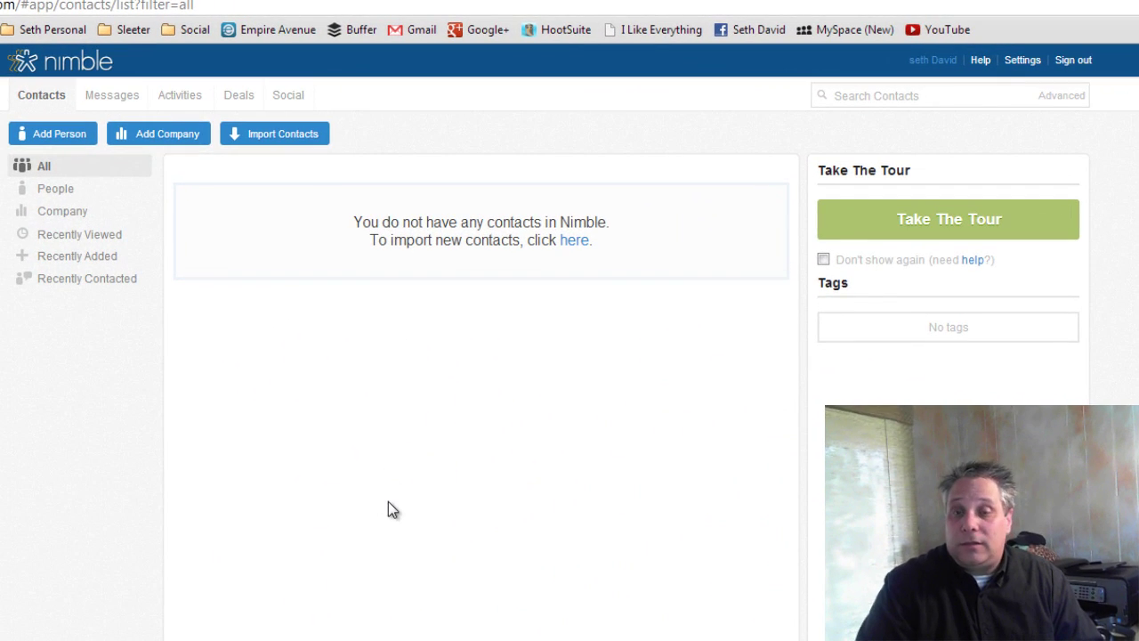
- Open Settings > Networks & Imports and review the connected LinkedIn, Gmail, Google+ and Twitter accounts
click(443, 377)
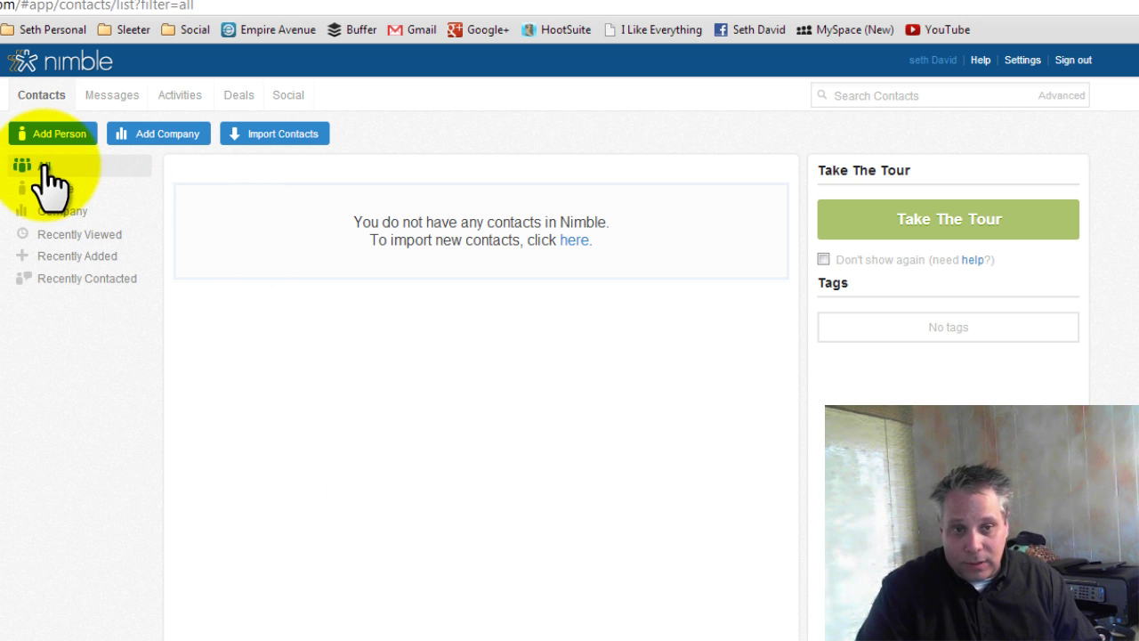
click(574, 242)
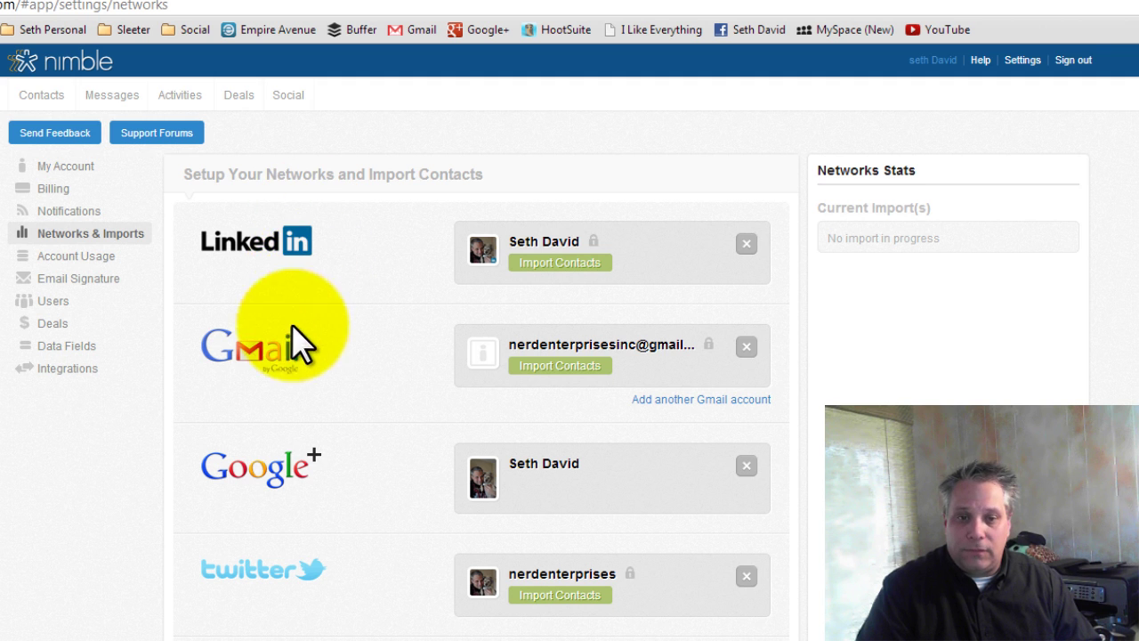
scroll(347, 396, down, 1)
scroll(347, 398, down, 3)
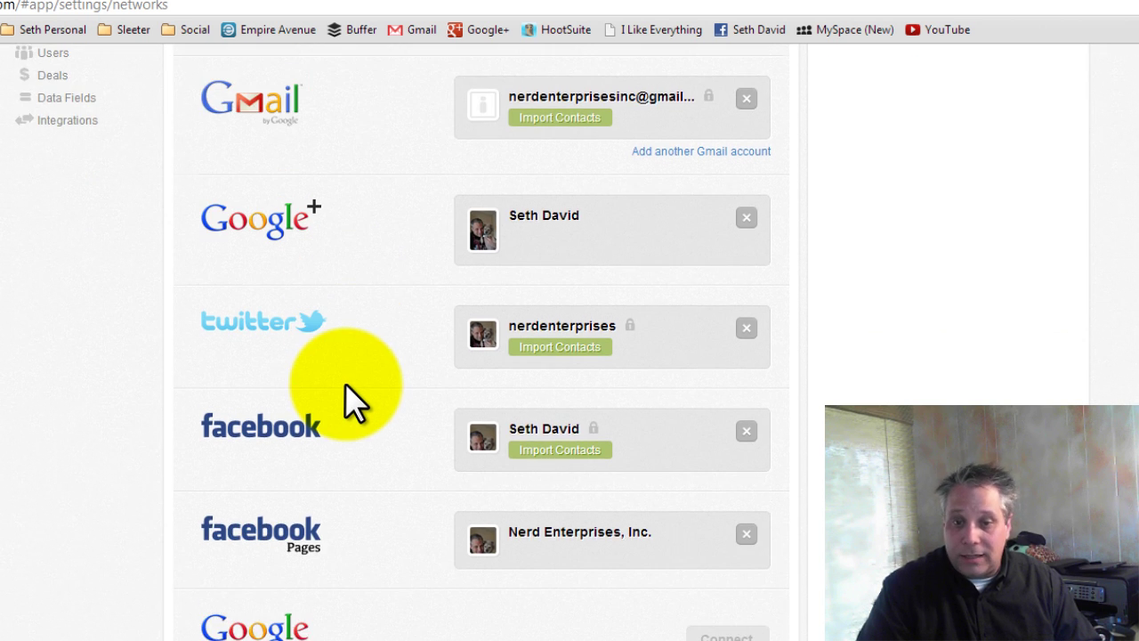
scroll(370, 426, up, 5)
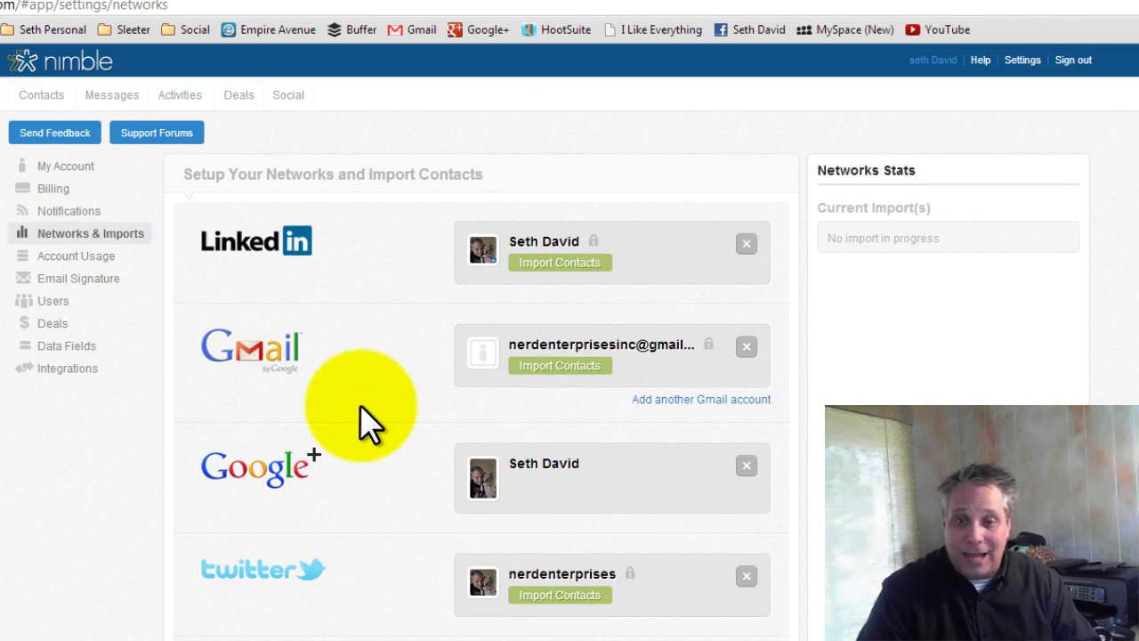
scroll(361, 409, down, 1)
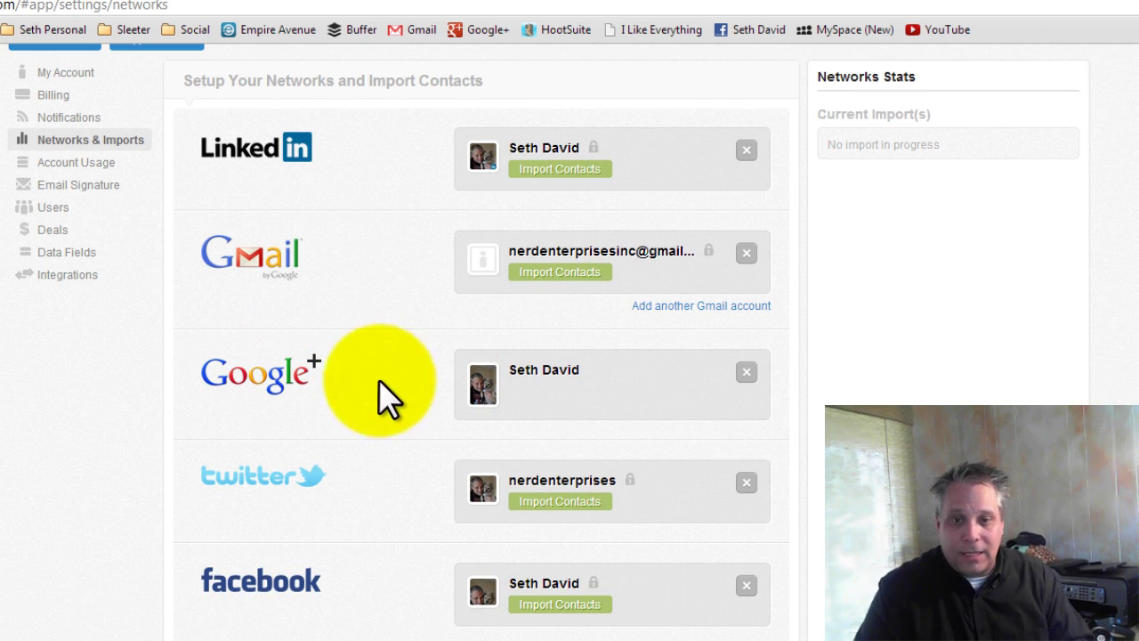
scroll(387, 402, down, 3)
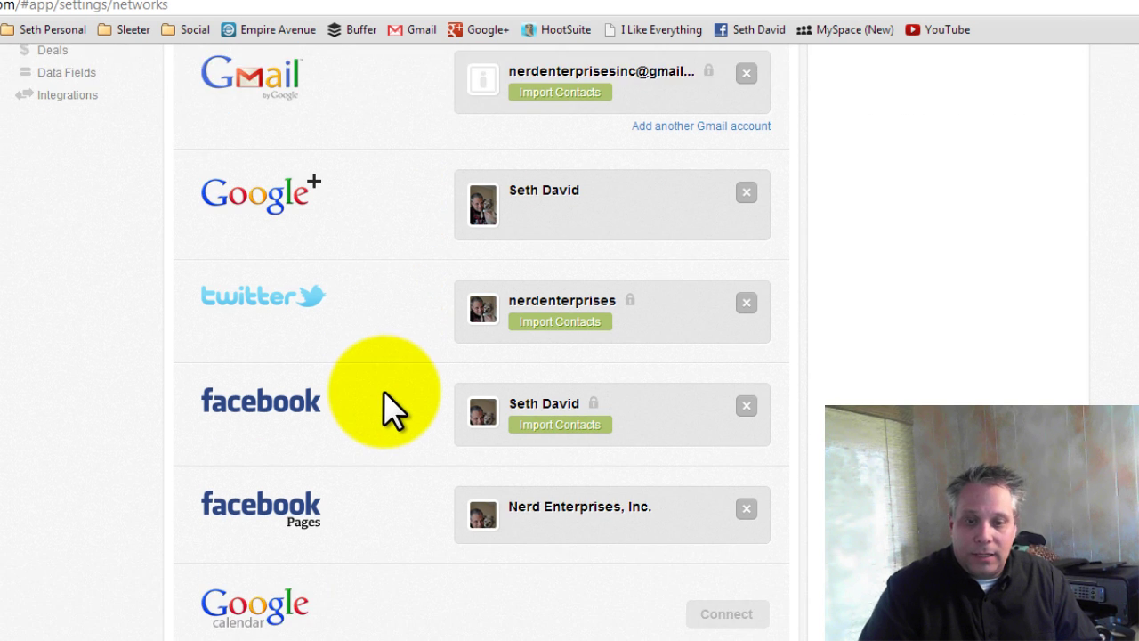
scroll(386, 399, down, 2)
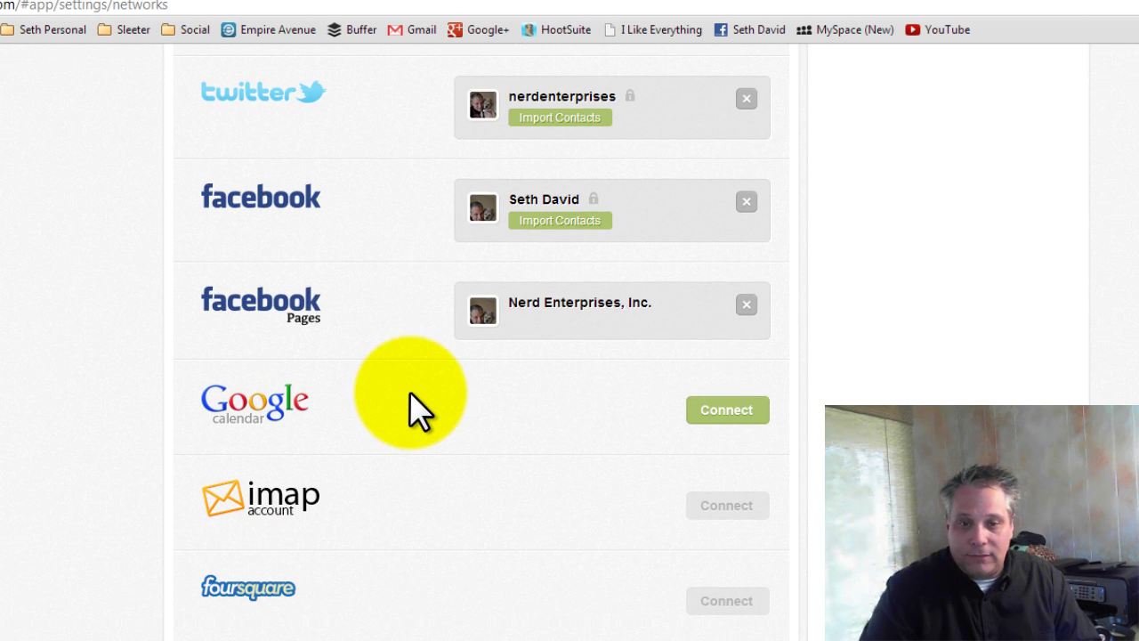
scroll(418, 418, up, 5)
scroll(425, 444, down, 2)
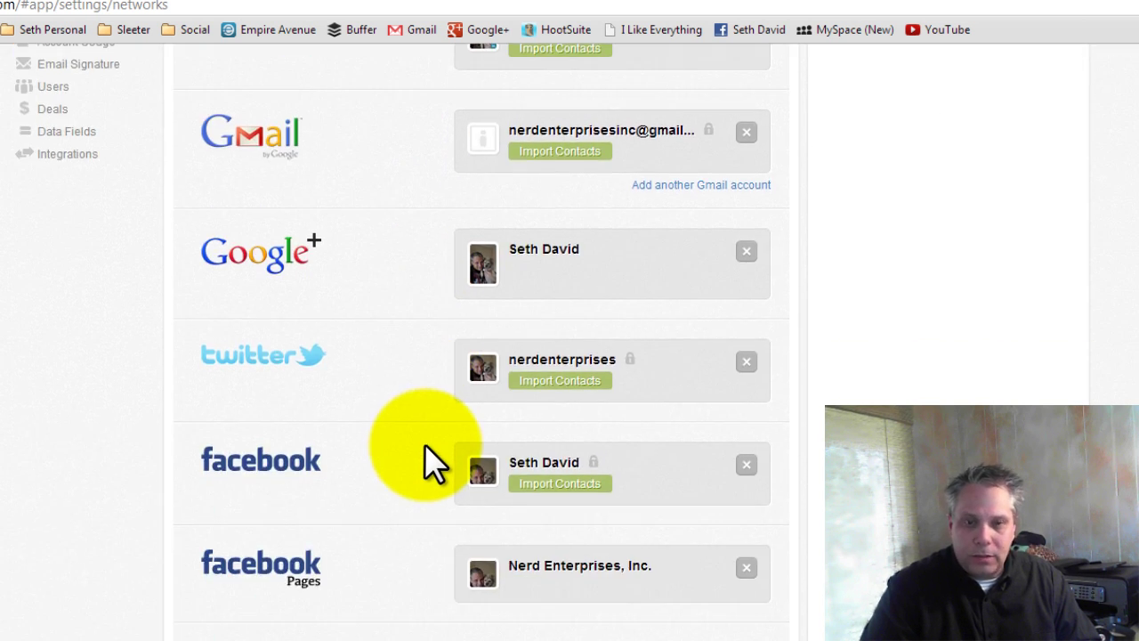
scroll(425, 444, up, 3)
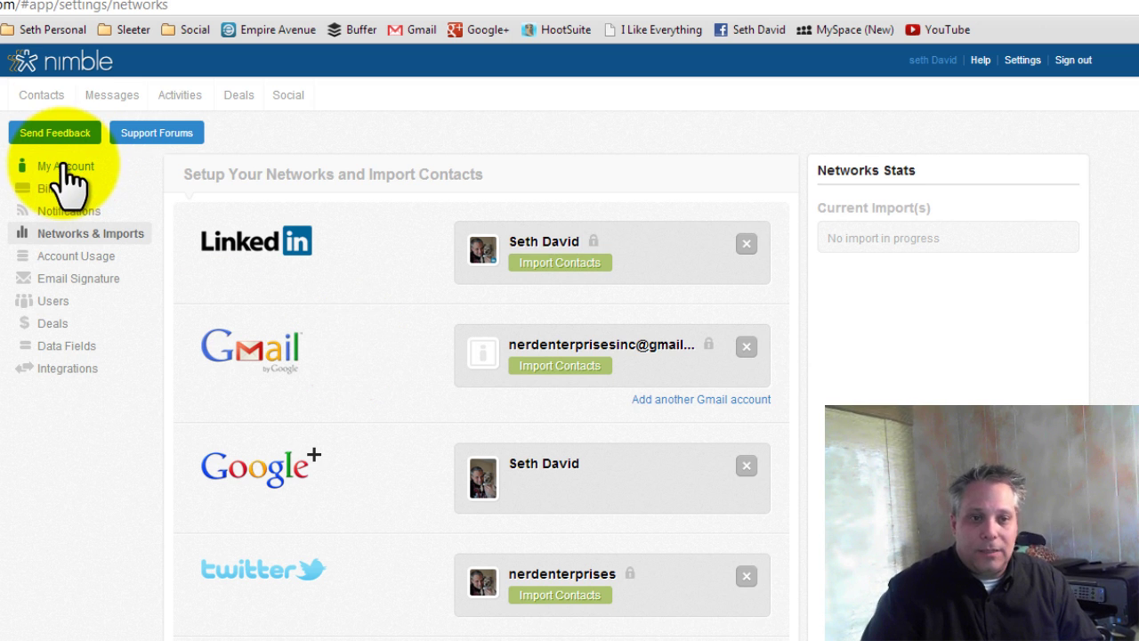
- From the contact list, start a new person and enter the contact's first and last name
click(41, 96)
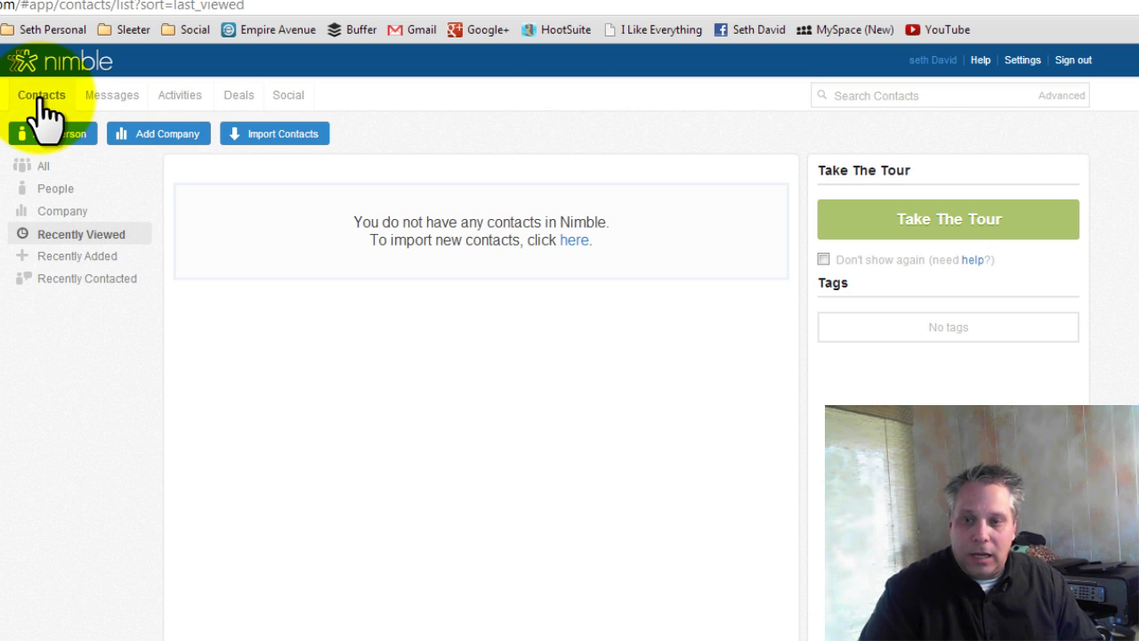
drag(943, 326, 936, 327)
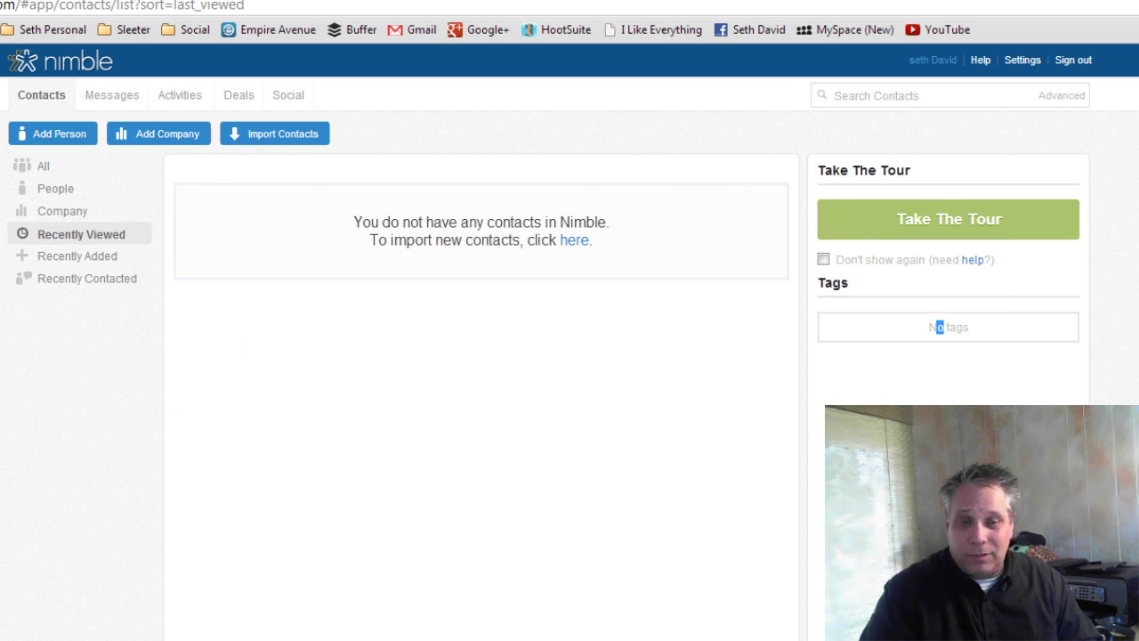
click(70, 140)
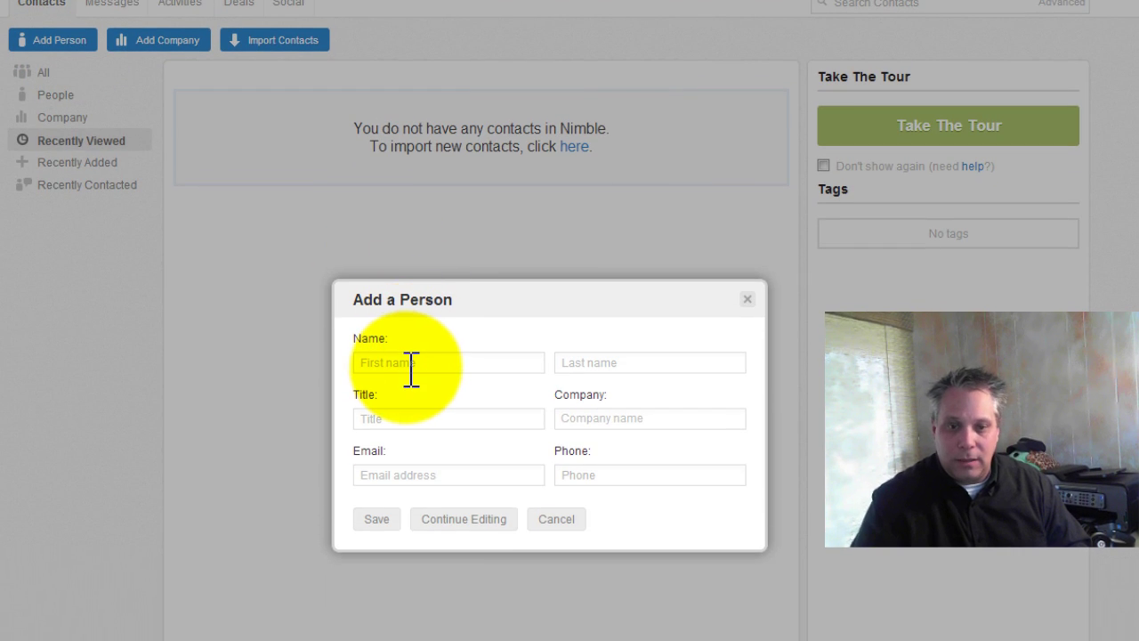
click(412, 362)
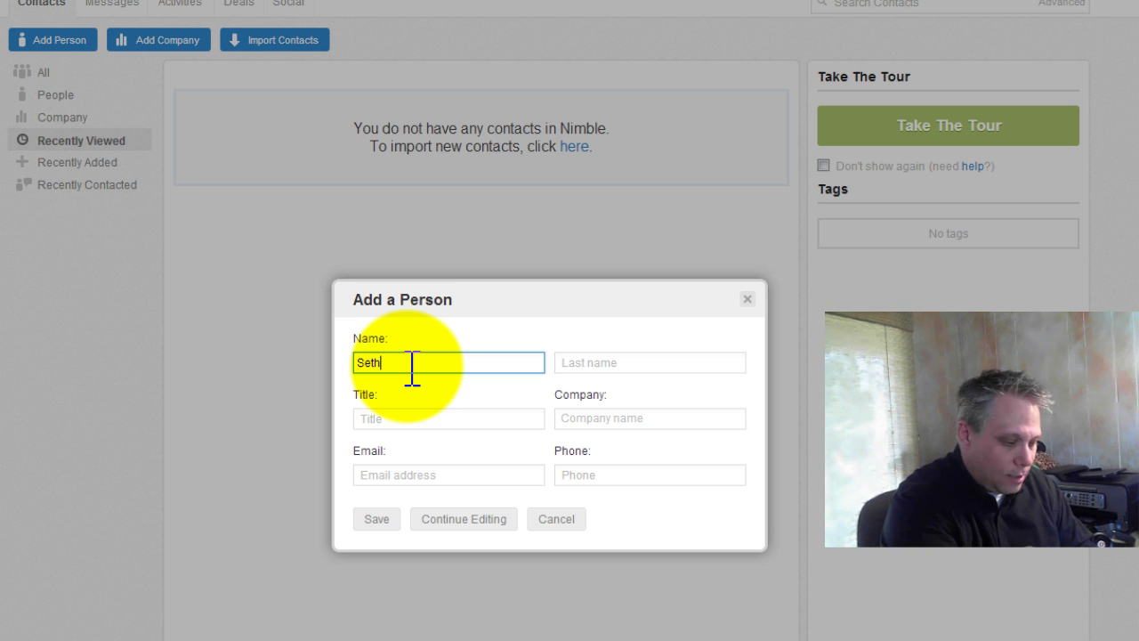
key(Tab)
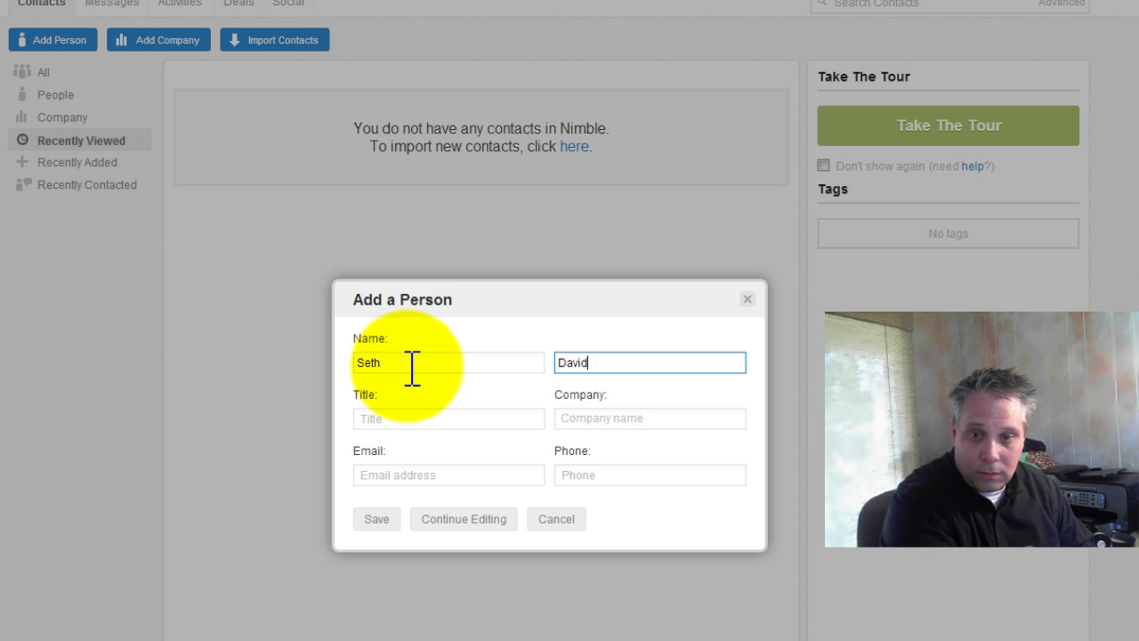
key(Tab)
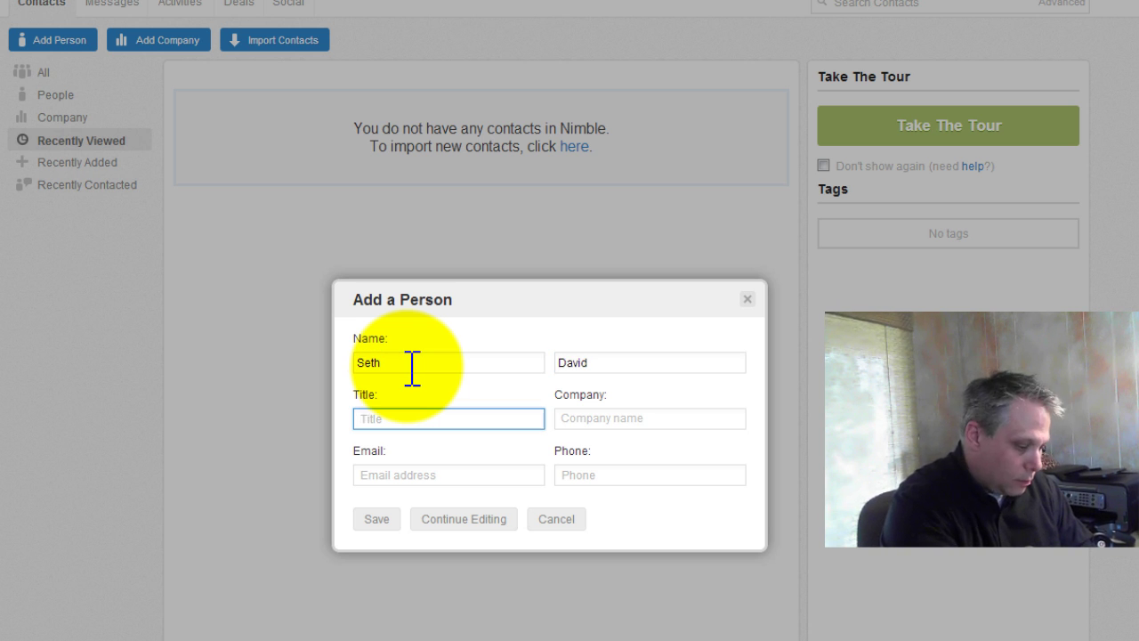
- Fill in title Nerd, company Nerd Enterprises, Inc., the contact's e-mail and phone number
text(Nerd)
key(Tab)
text(Nerd Enter)
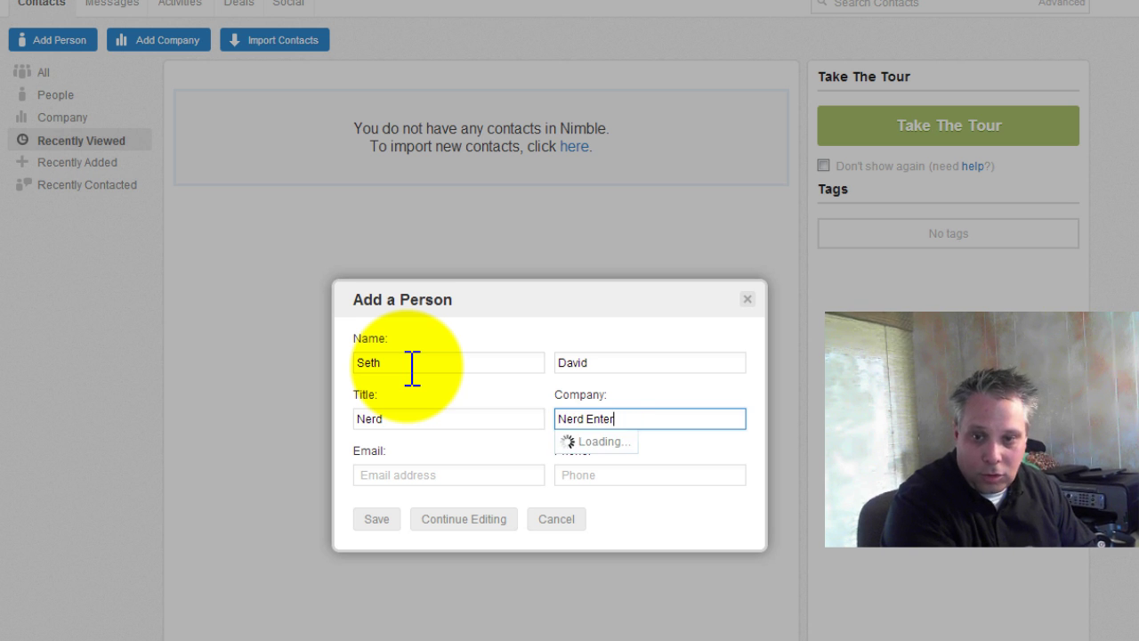
text(prises, Inc.)
key(Tab)
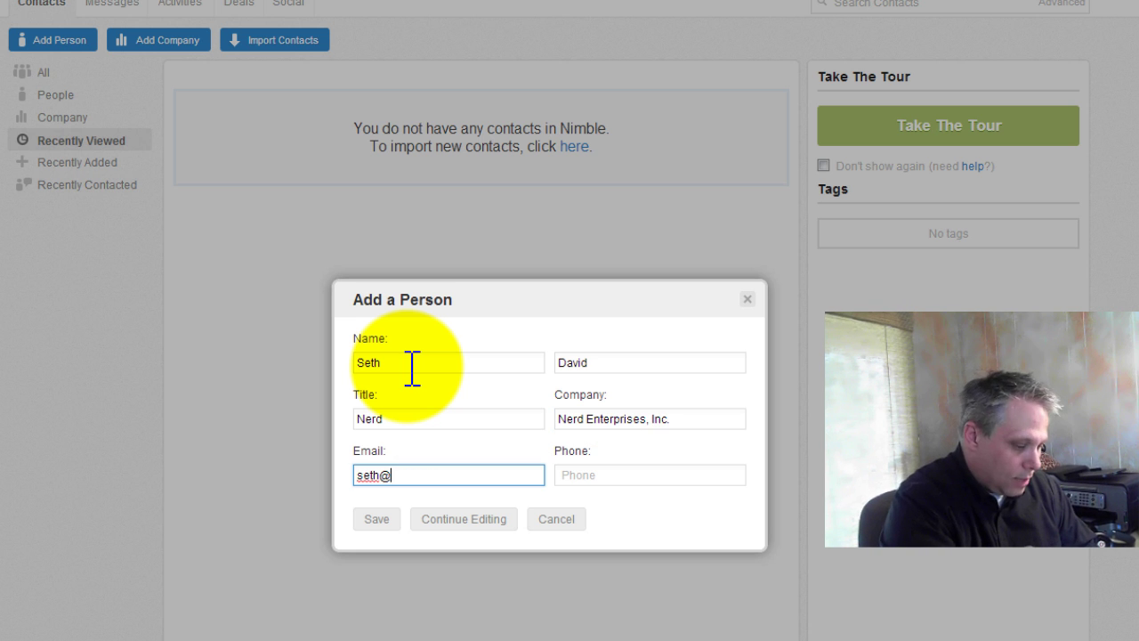
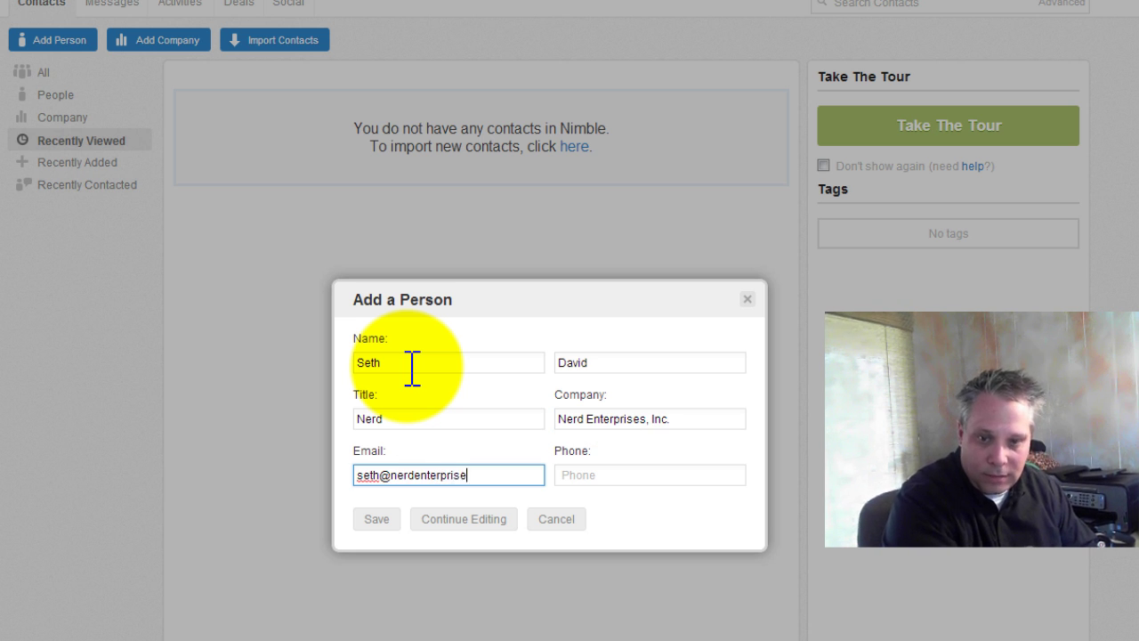
key(Tab)
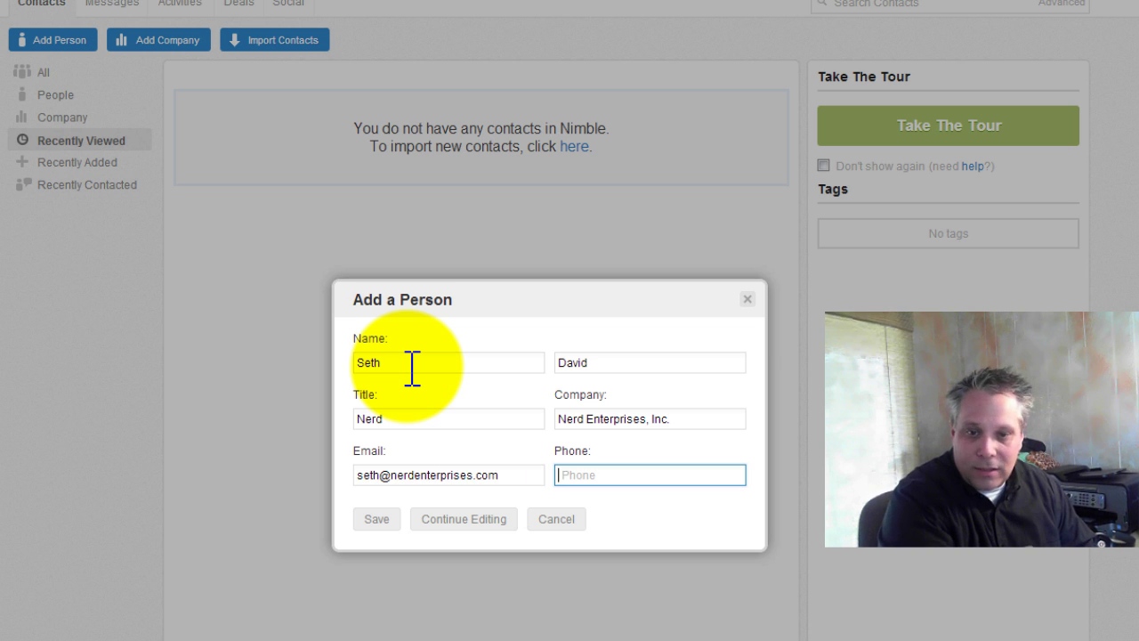
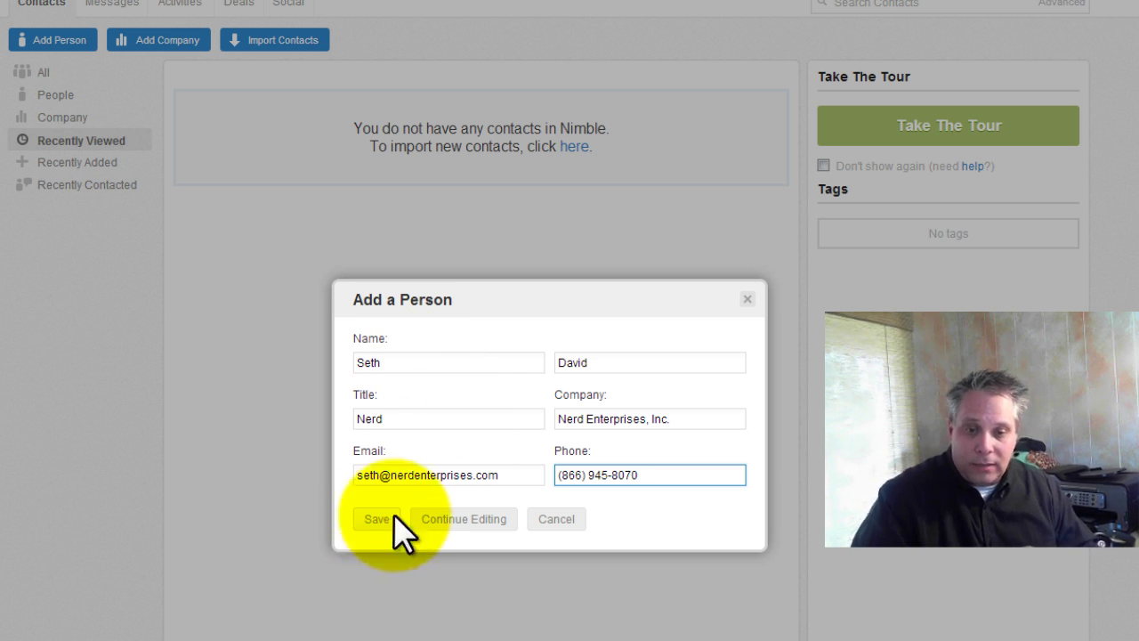
- Continue editing the person and replace the work address: street, Burbank, CA, 91506
click(464, 524)
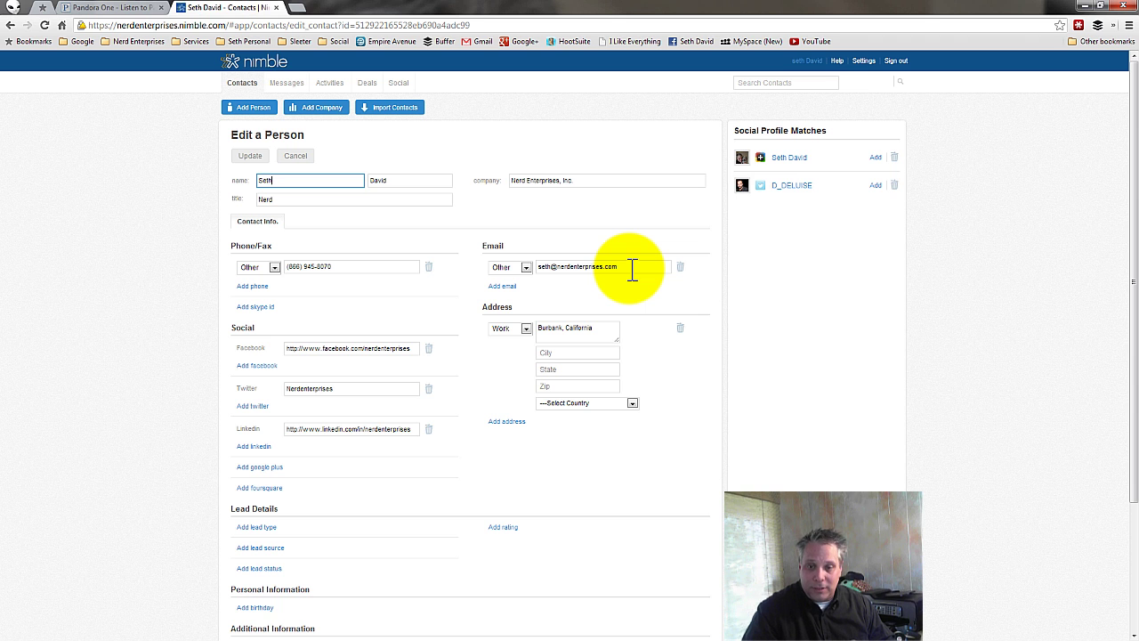
drag(538, 327, 611, 326)
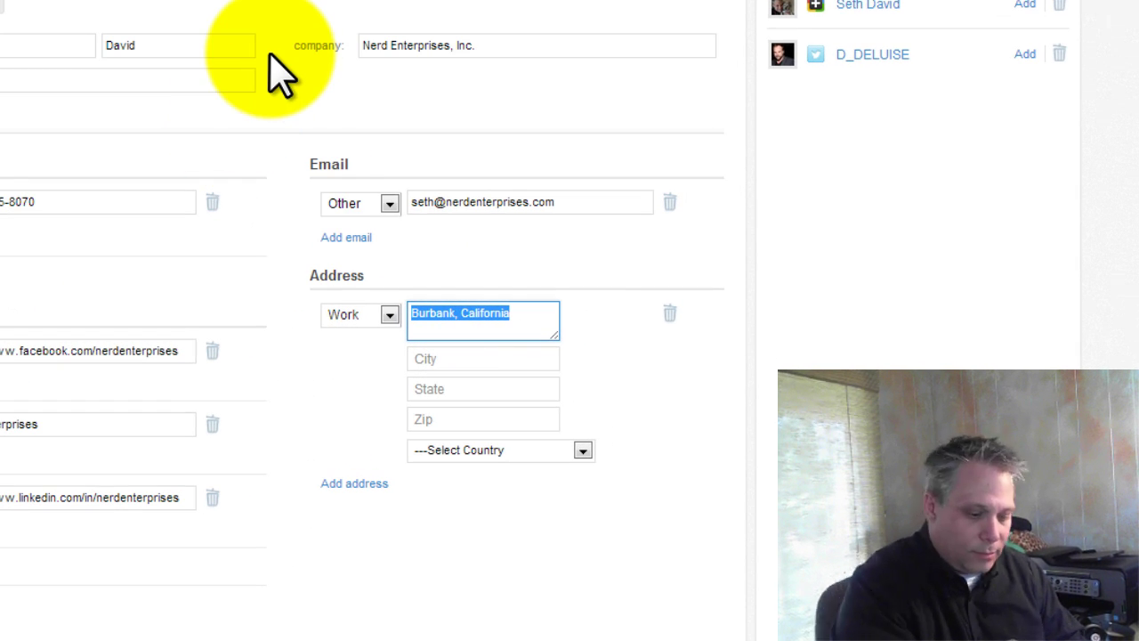
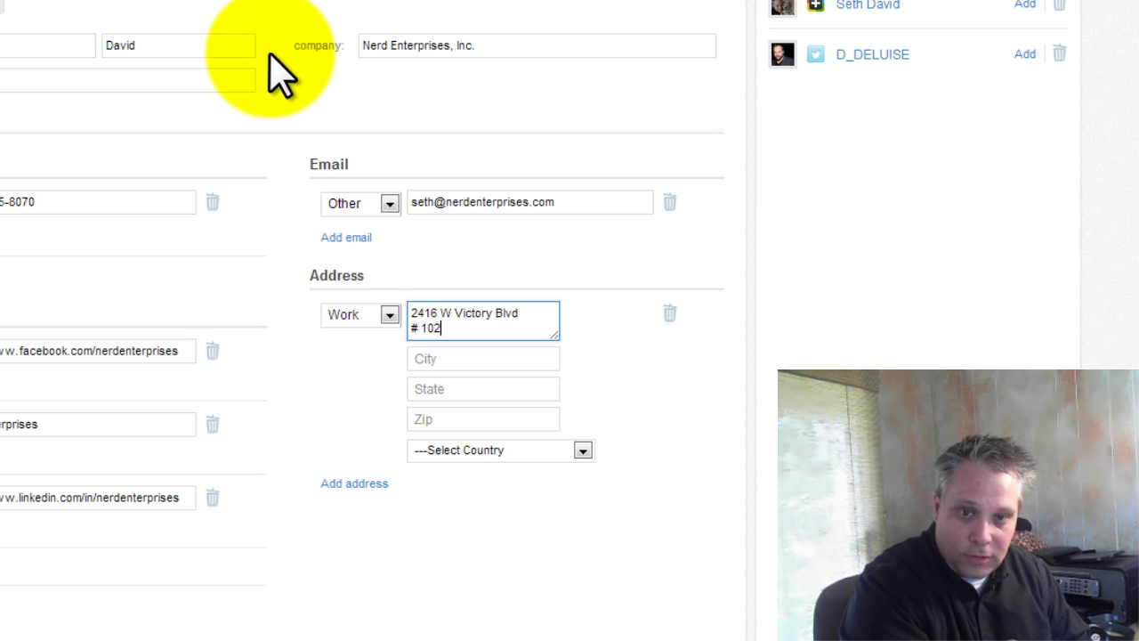
key(Tab)
text(B)
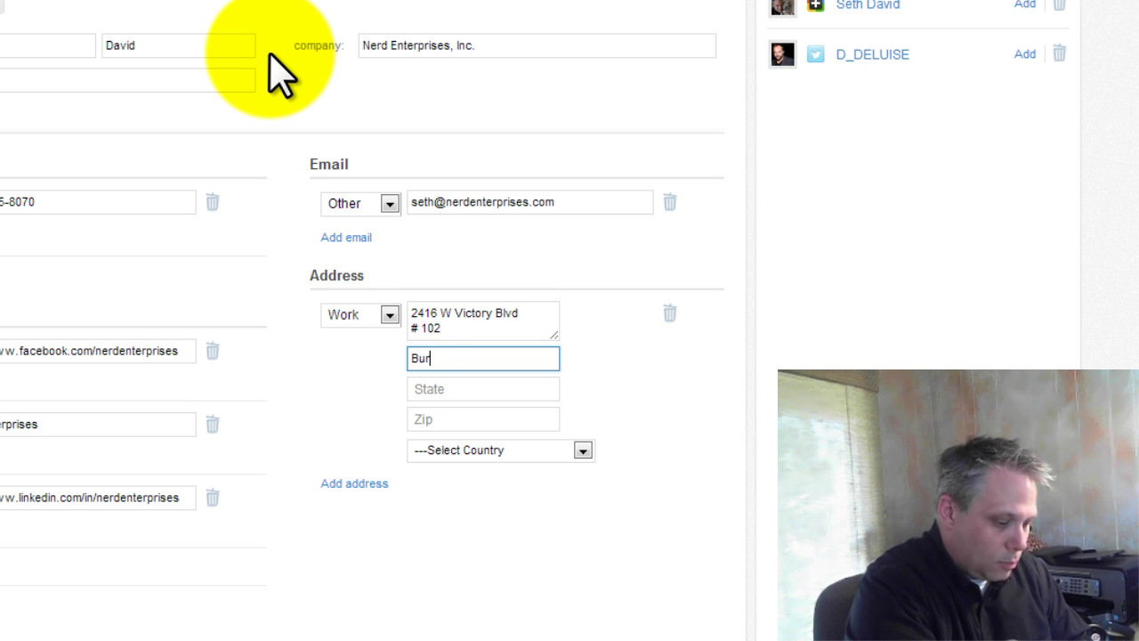
key(Tab)
text(CA)
key(Tab)
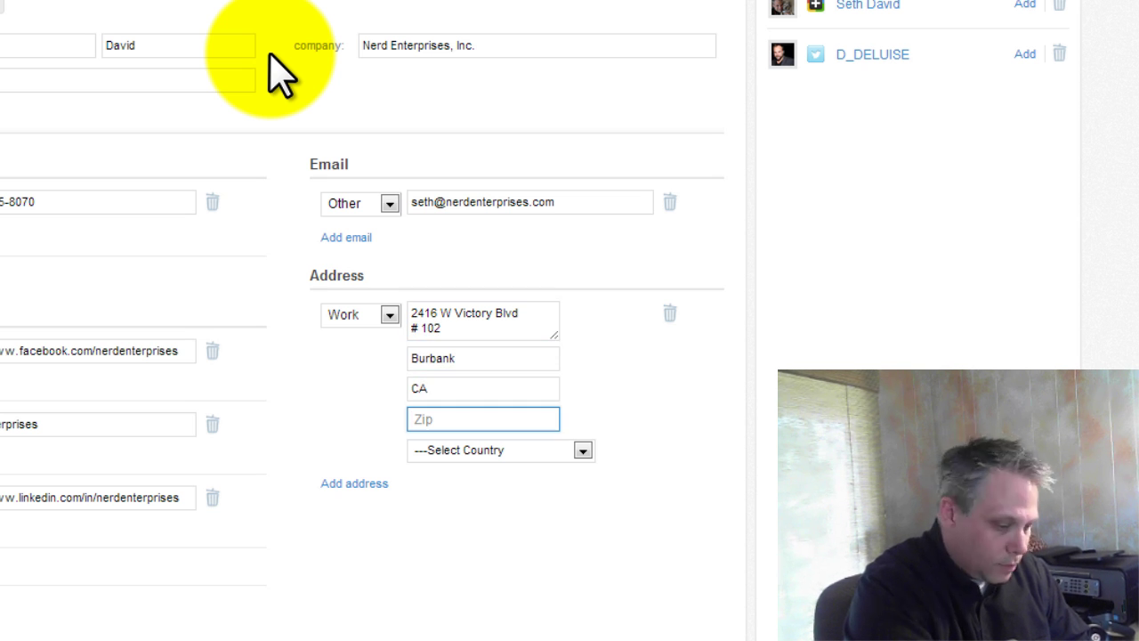
text(91506)
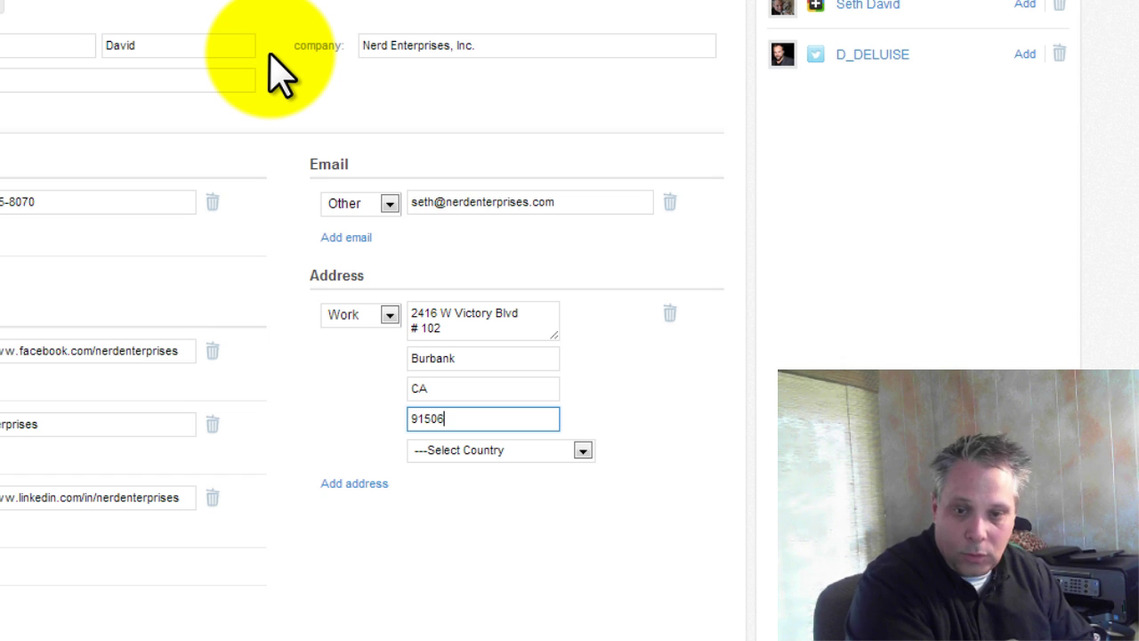
- Set the work address country to United States
click(583, 450)
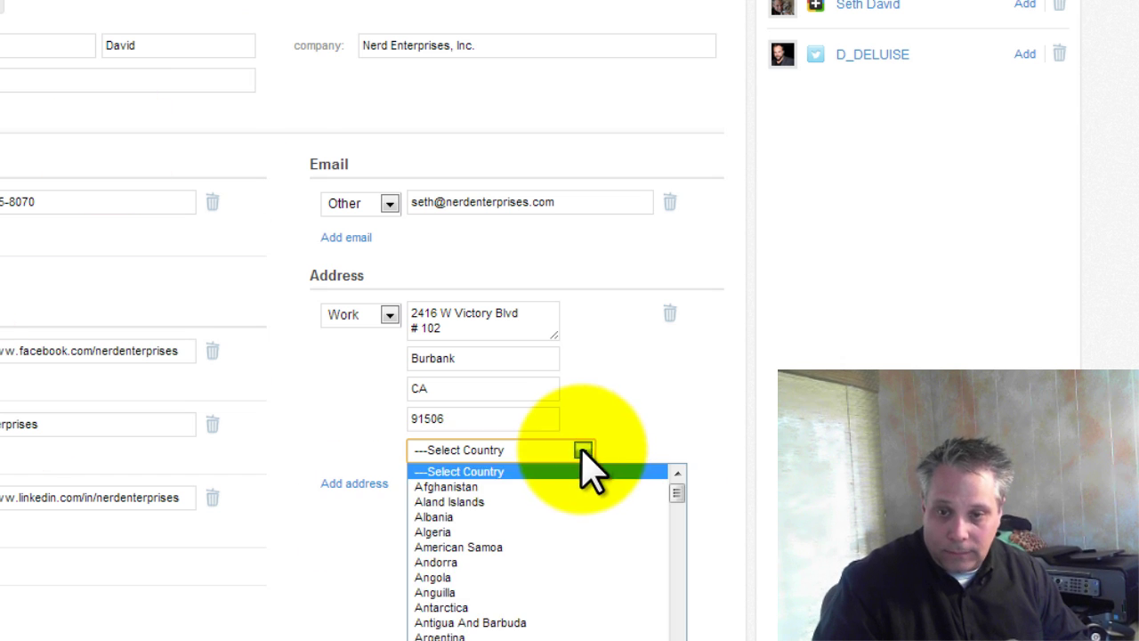
key(u)
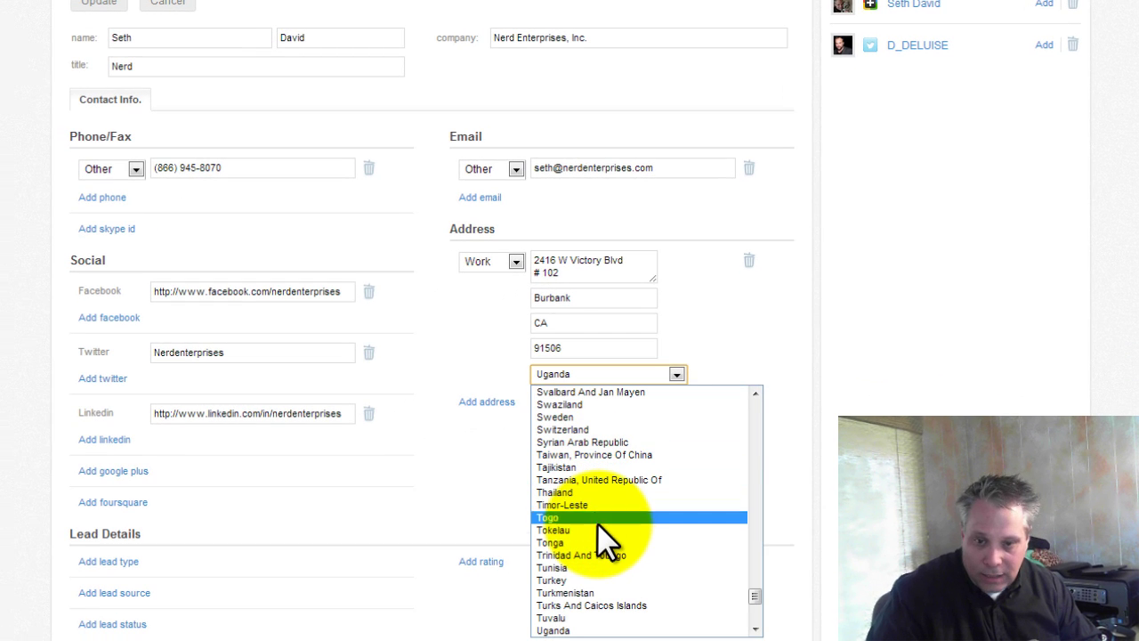
scroll(585, 609, down, 4)
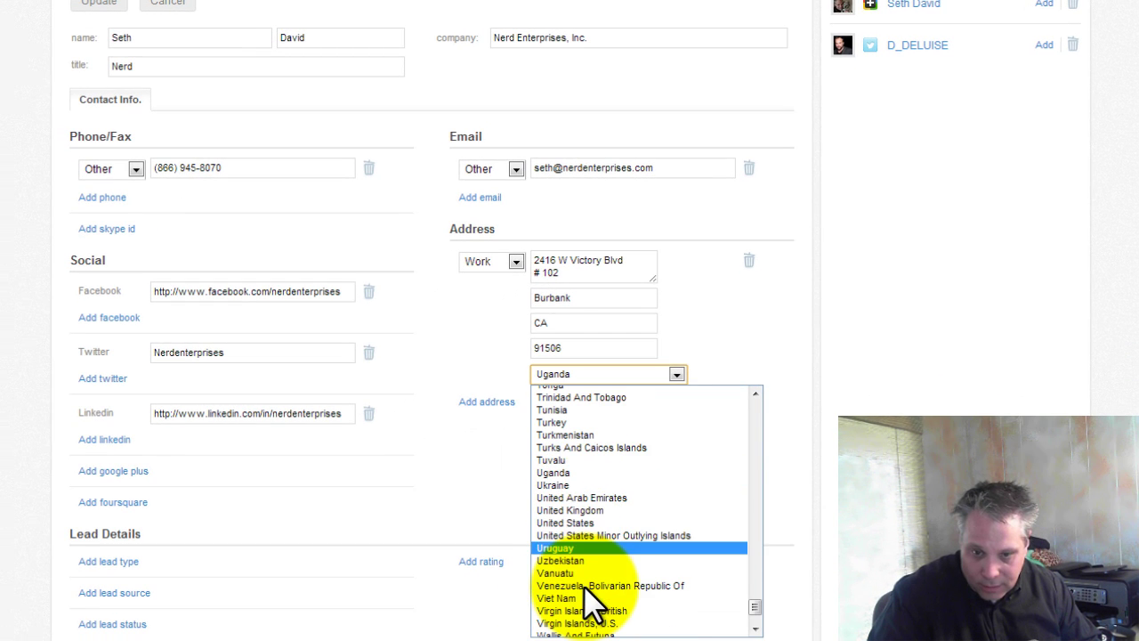
click(563, 522)
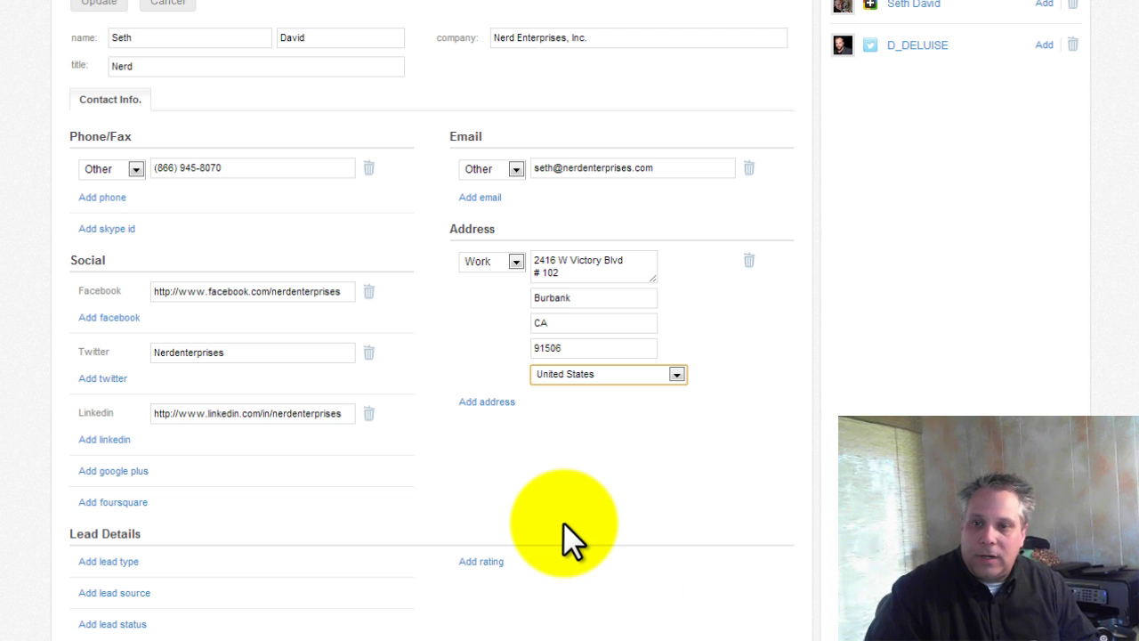
click(974, 407)
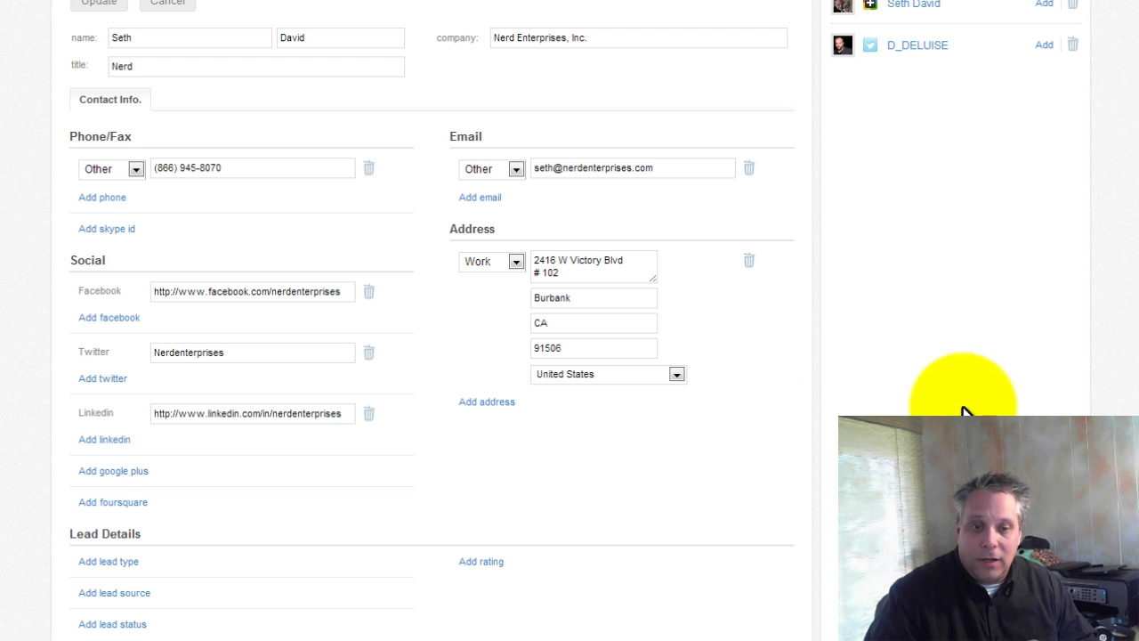
scroll(956, 400, down, 1)
scroll(956, 400, down, 1)
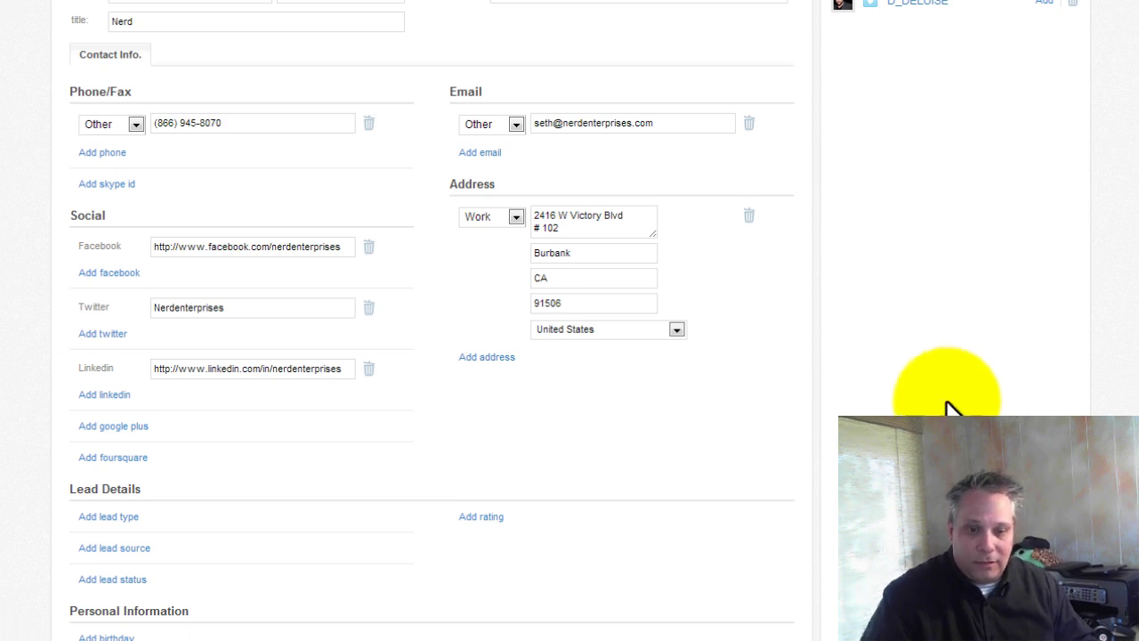
scroll(899, 405, down, 5)
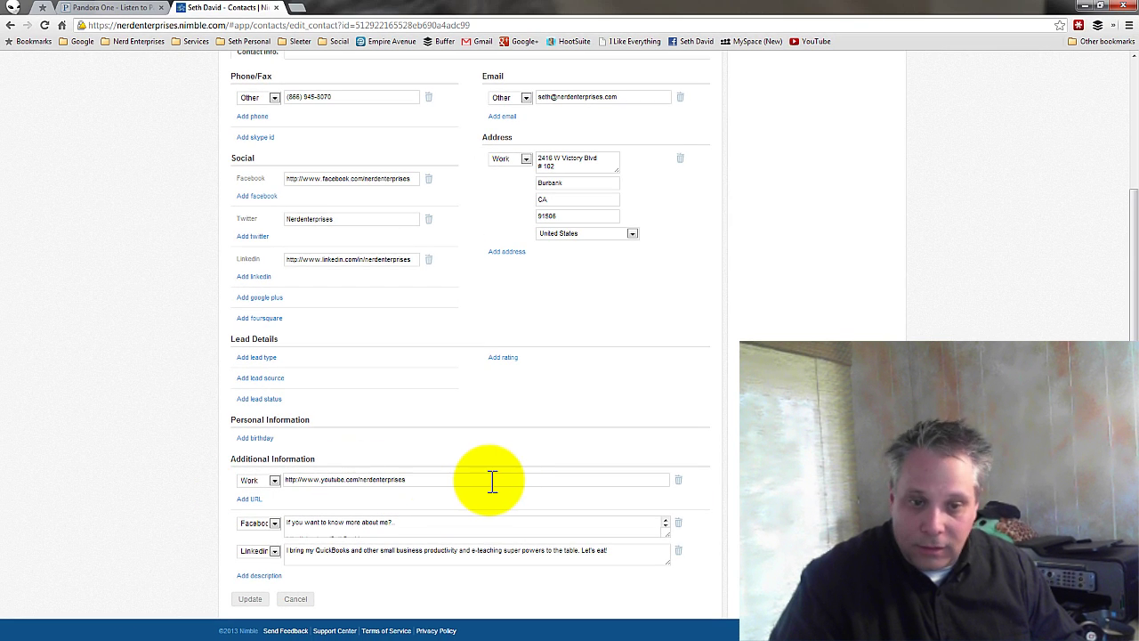
- Change the YouTube URL's type label from Work to Other
click(437, 480)
click(275, 481)
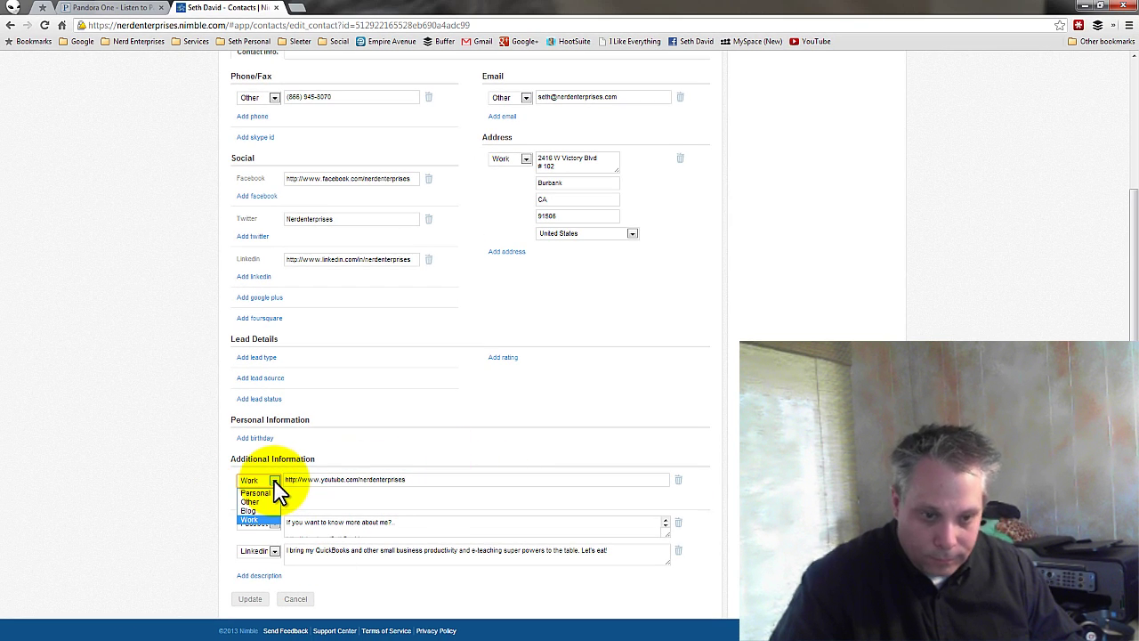
click(256, 500)
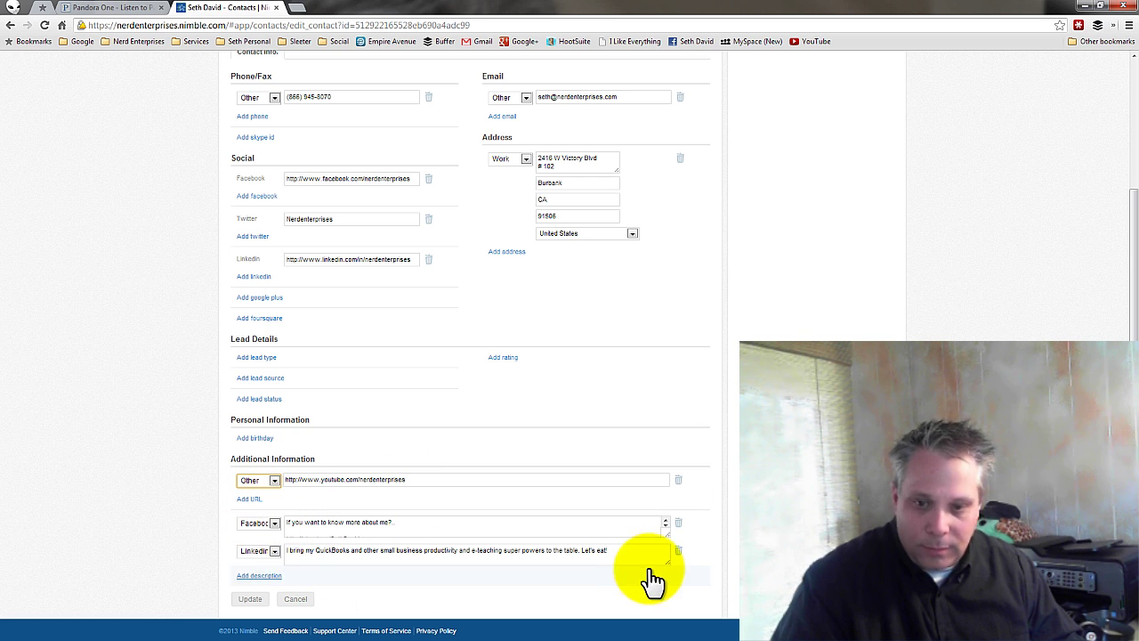
click(615, 551)
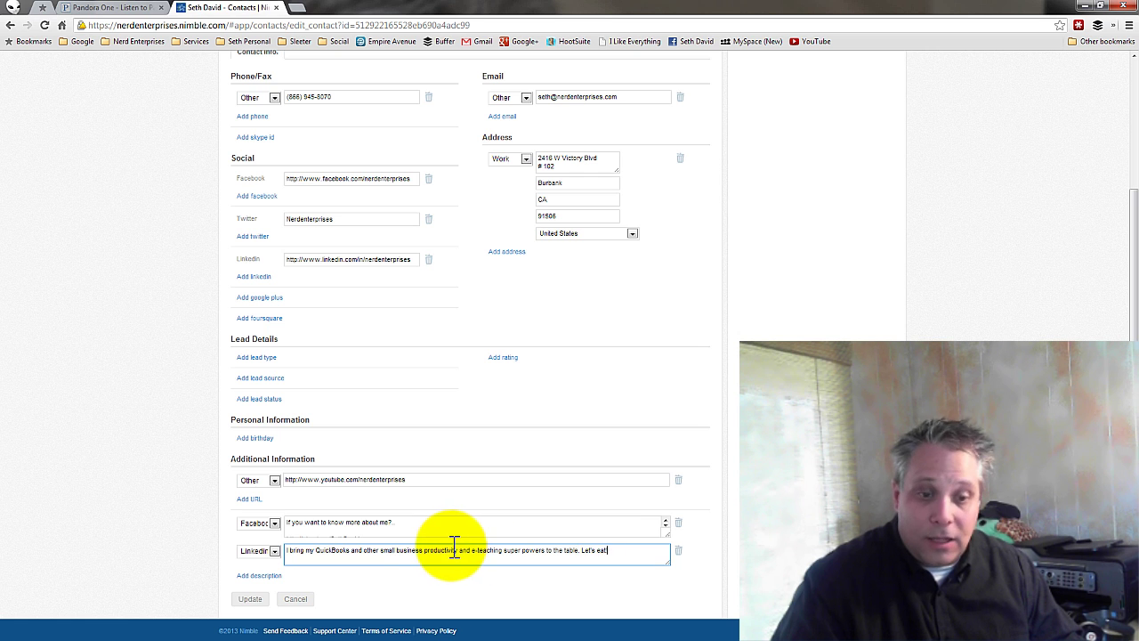
scroll(456, 539, up, 3)
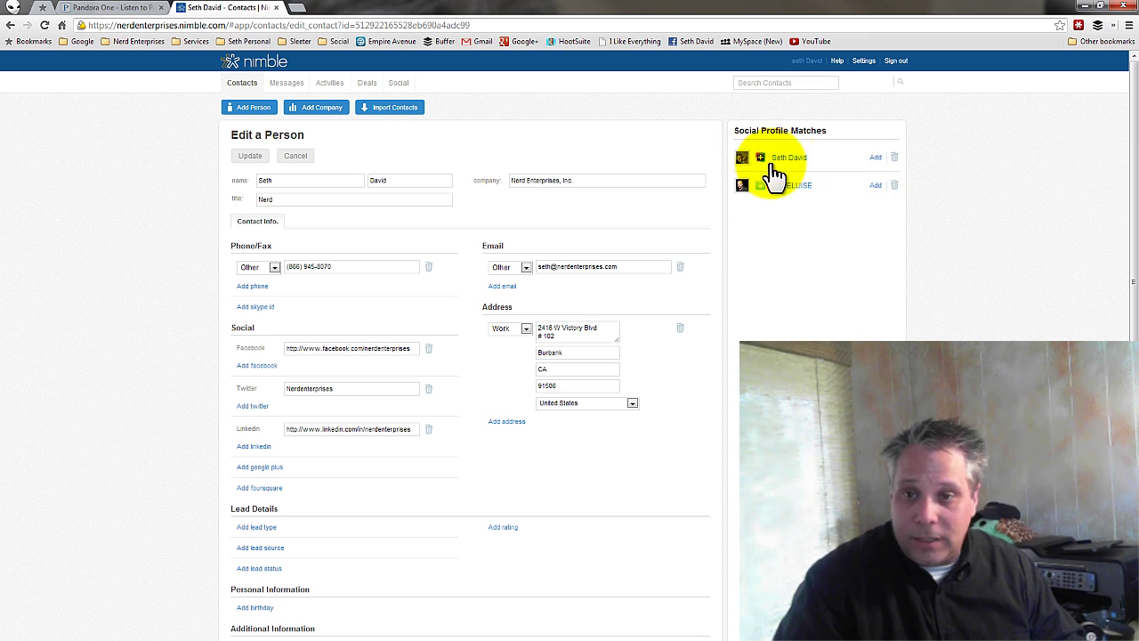
- Add the suggested social profile match, update the contact, and show its info details
click(876, 157)
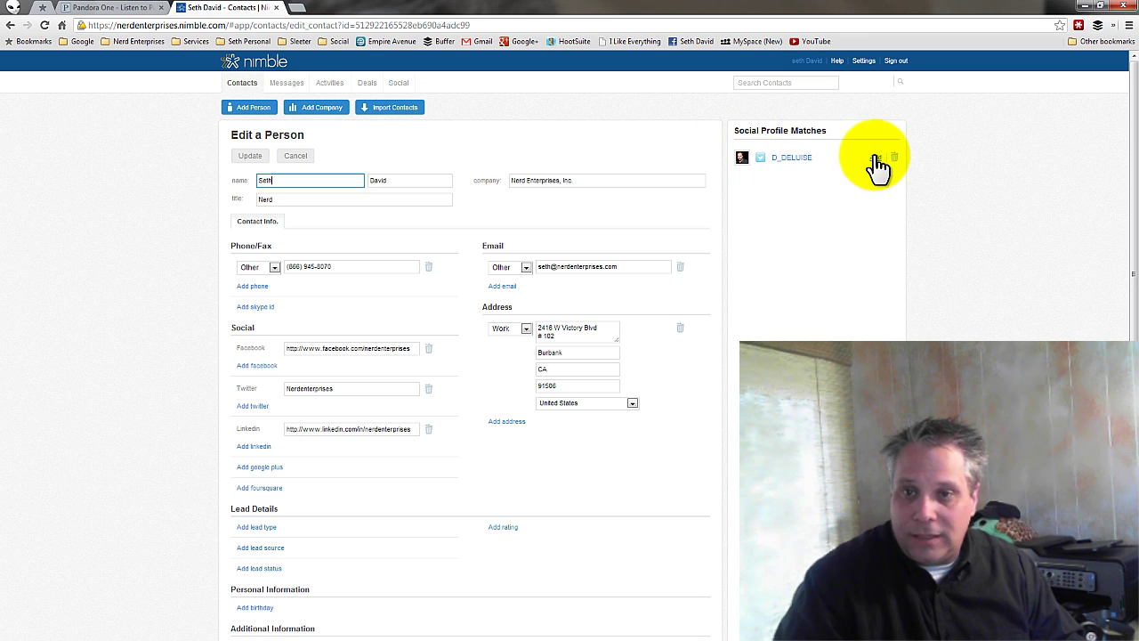
click(252, 159)
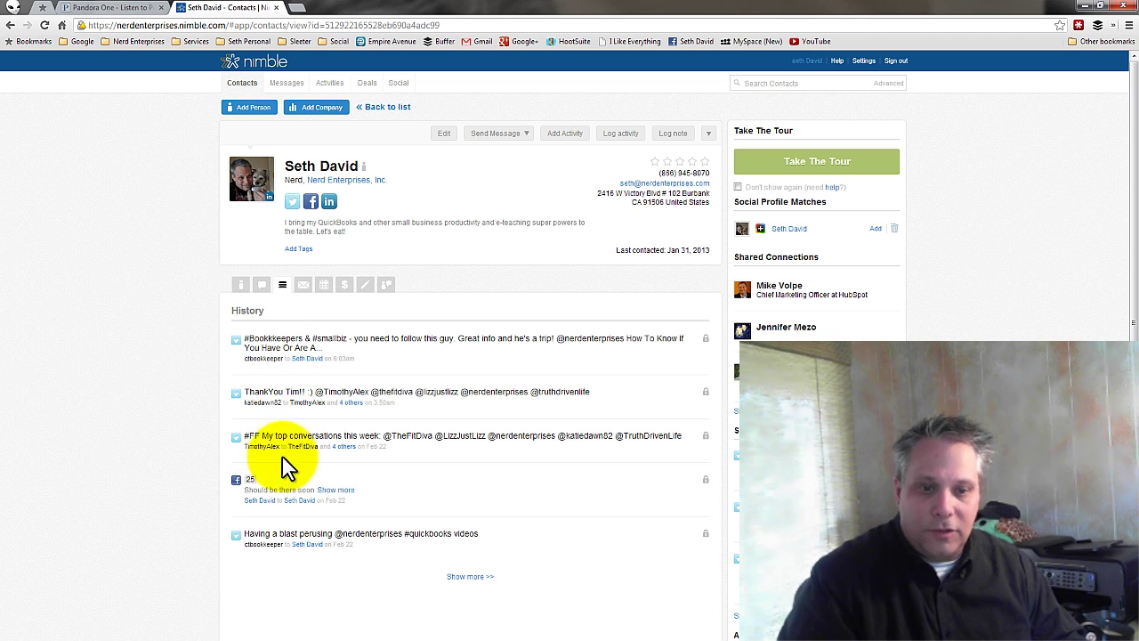
click(240, 285)
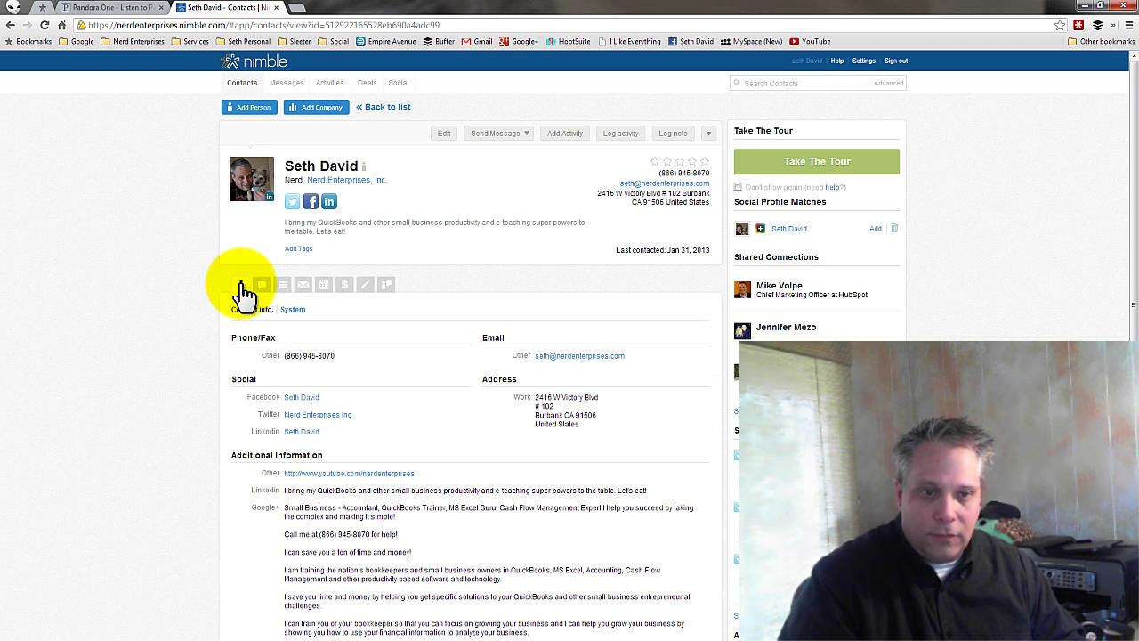
- Browse the contact's social stream, history filtered to Email, activities, deals and notes
click(263, 294)
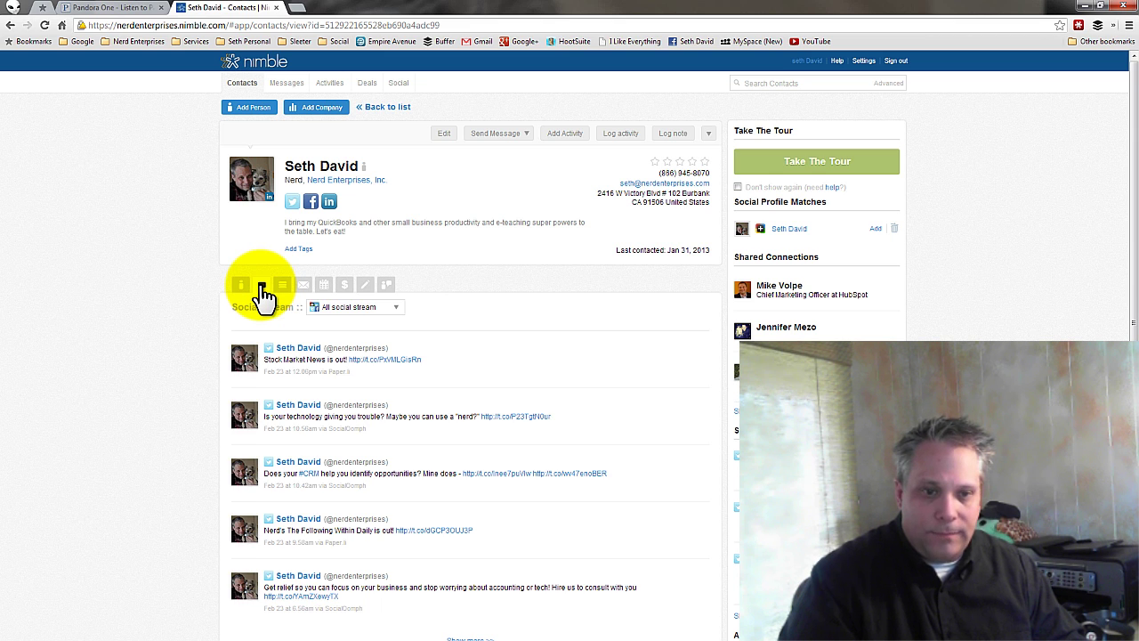
click(282, 287)
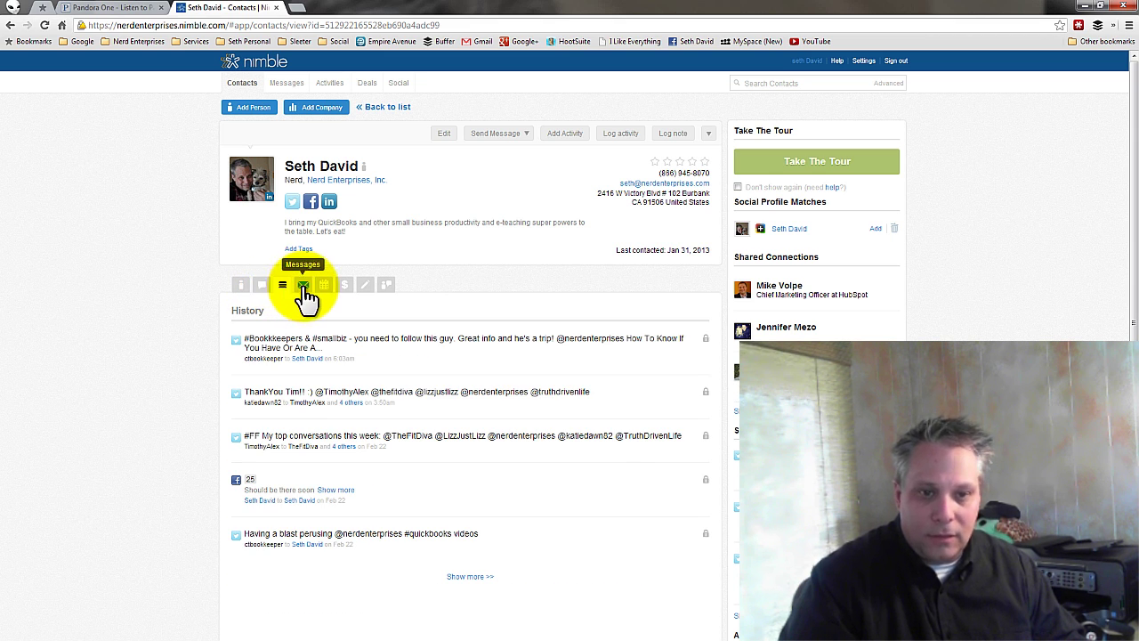
click(304, 287)
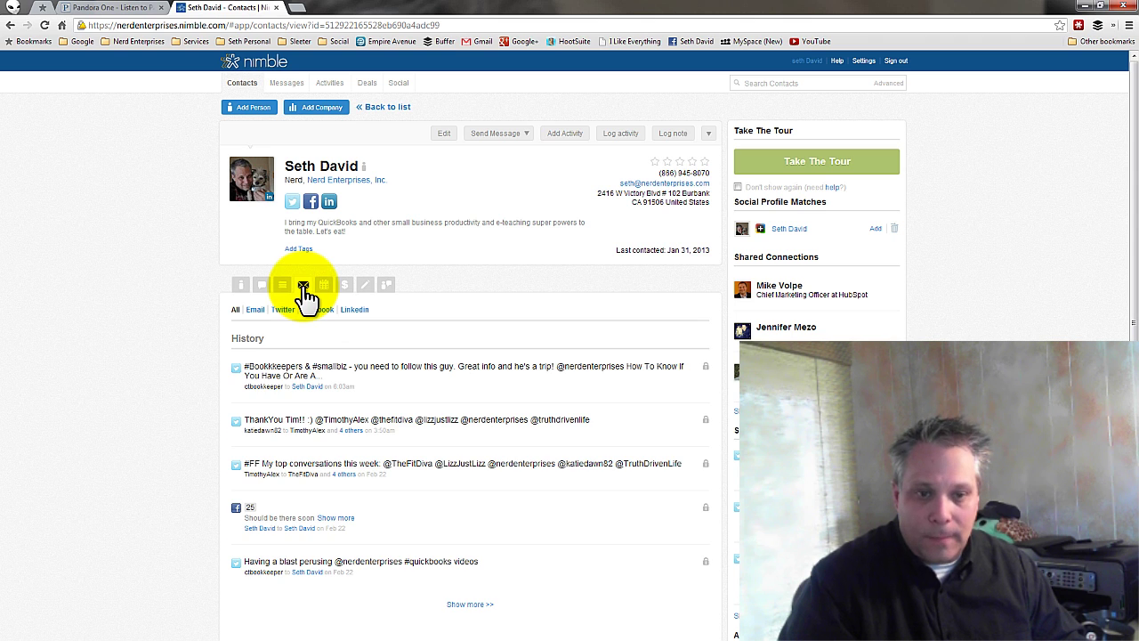
click(255, 311)
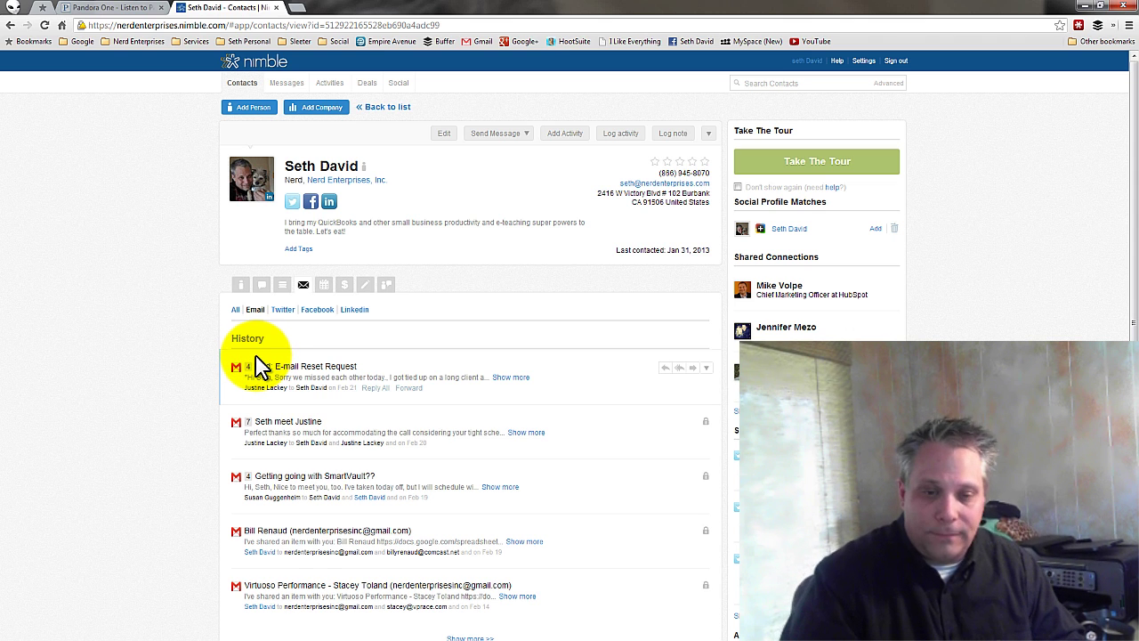
click(324, 286)
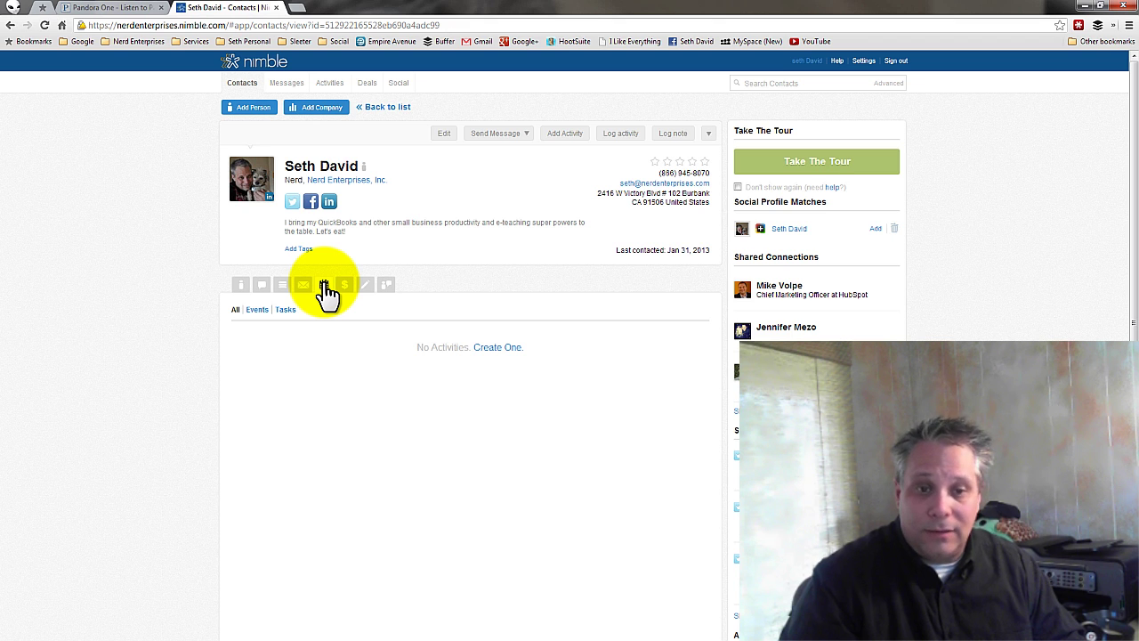
click(345, 285)
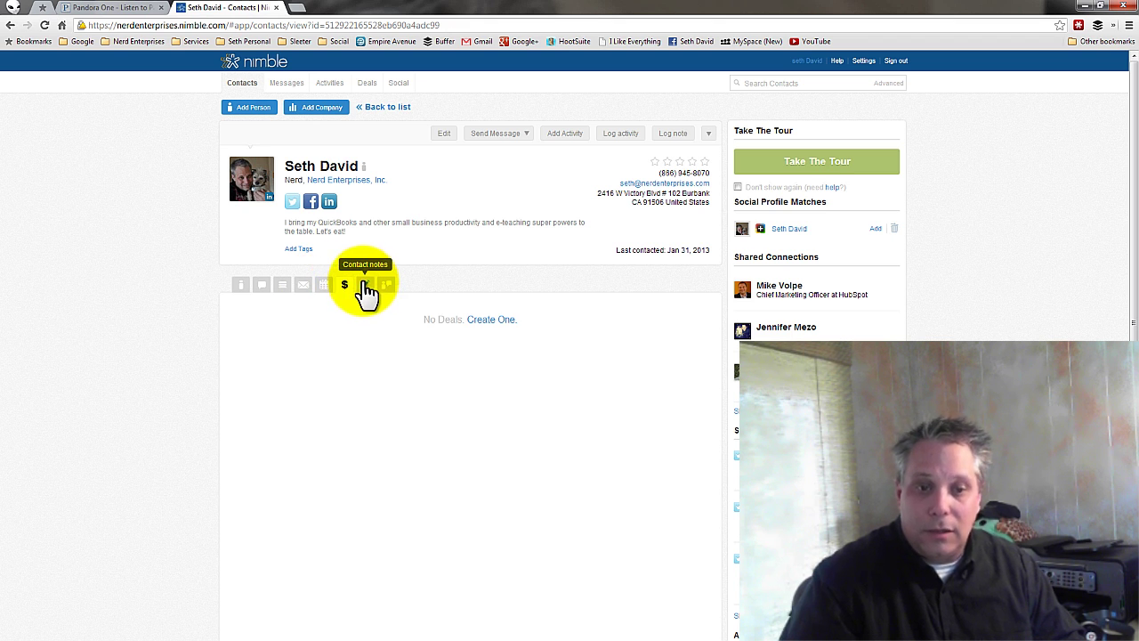
click(366, 286)
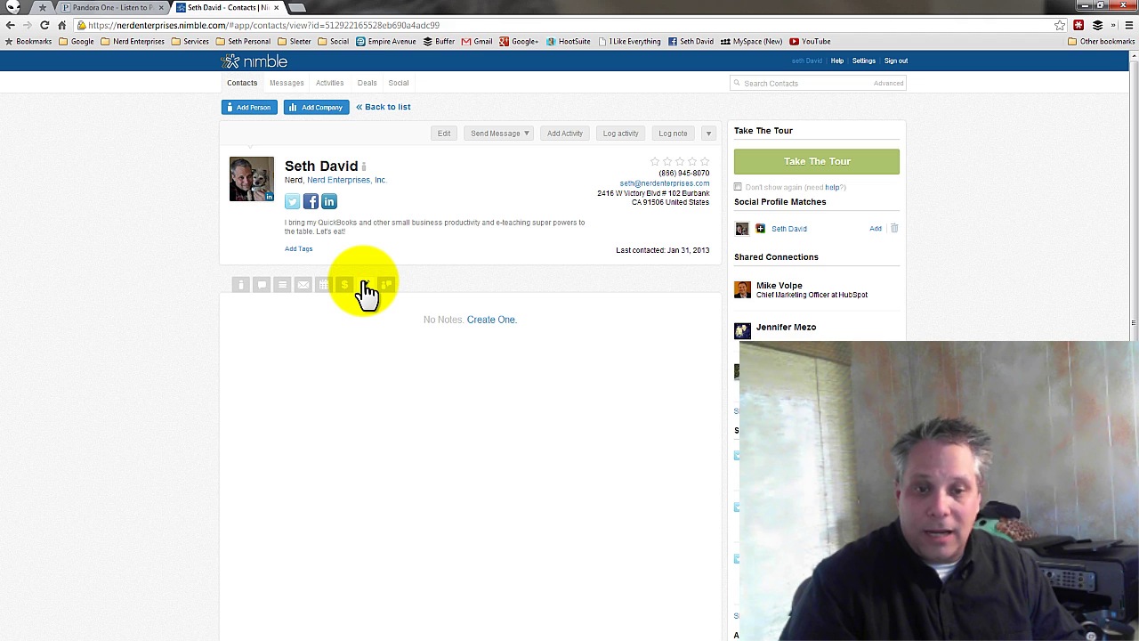
- Discard a new note, view shared connections, then return to contact info
click(491, 320)
click(483, 330)
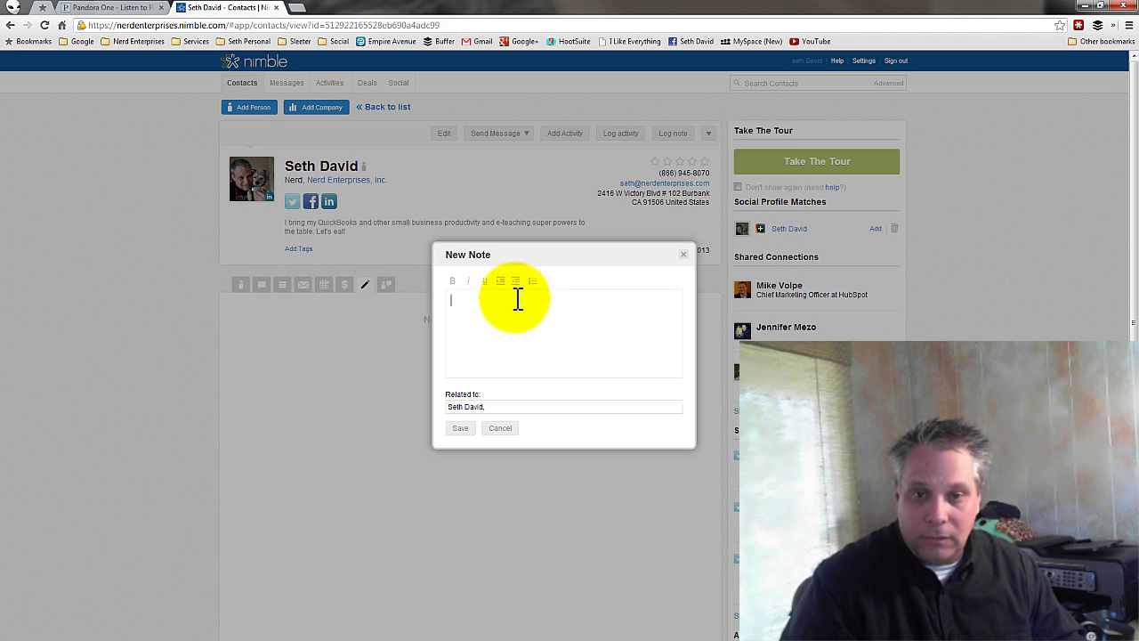
click(389, 298)
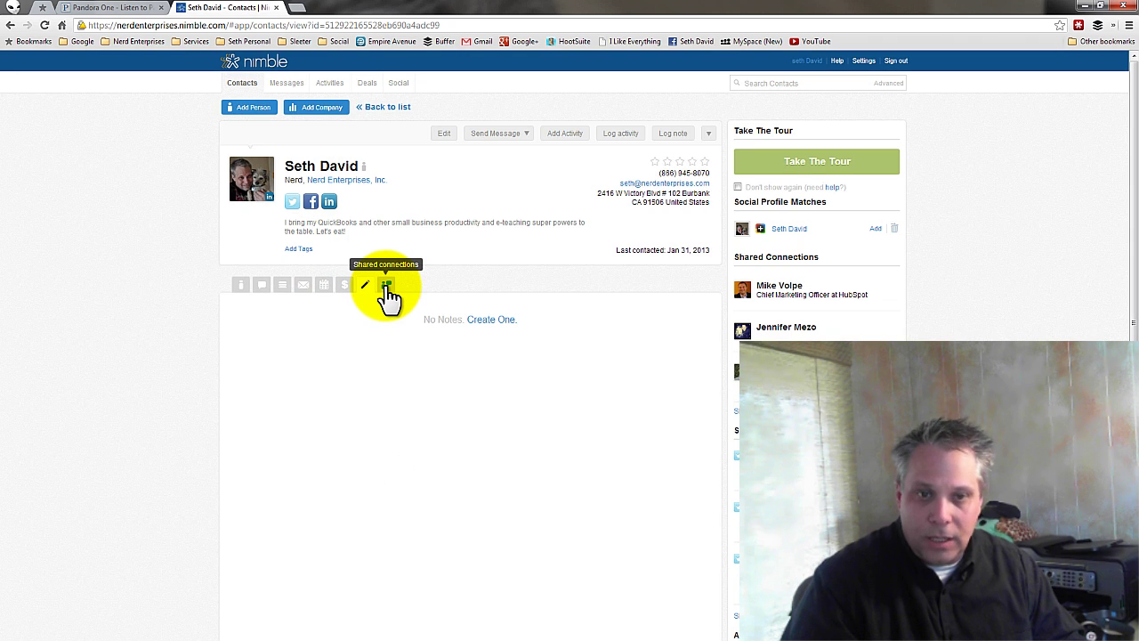
click(387, 286)
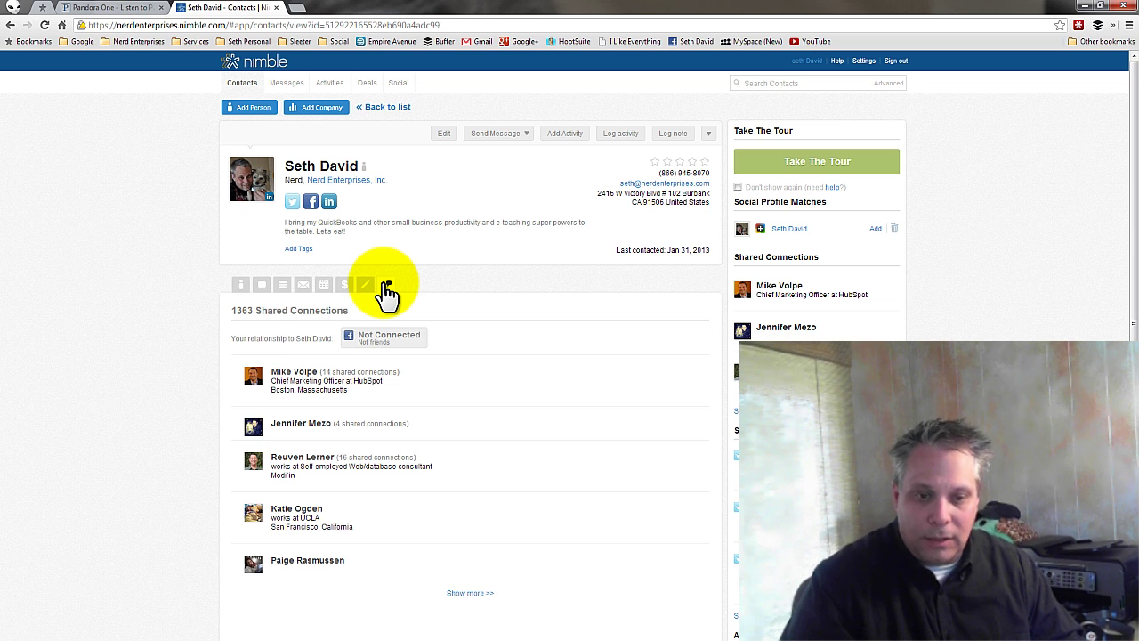
click(242, 284)
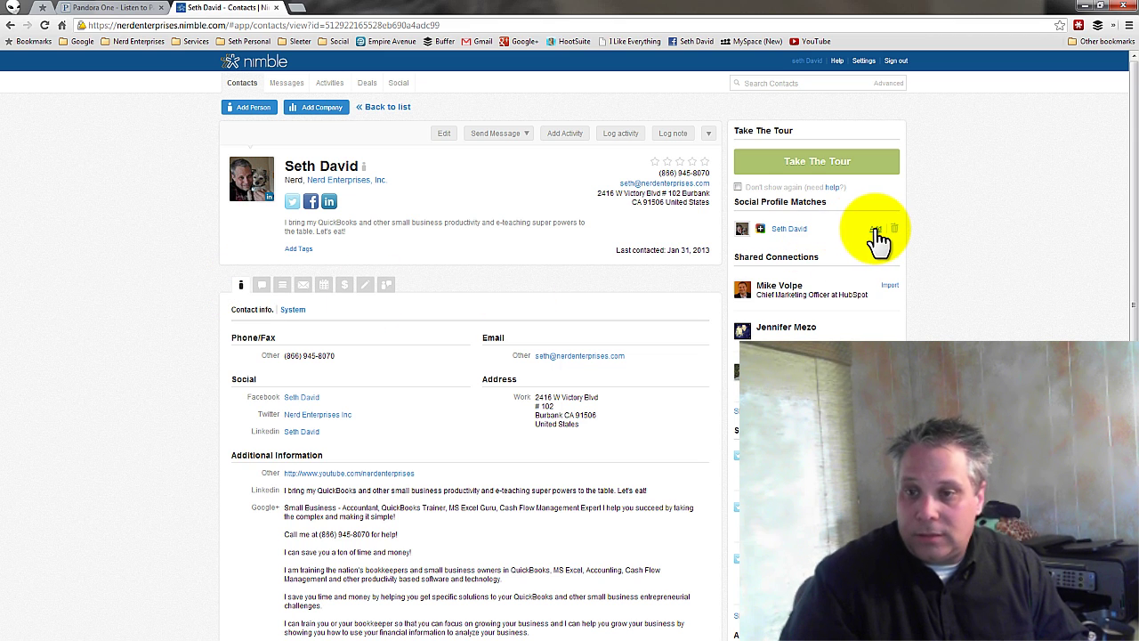
- Add the matched Google+ profile to the contact and check its new details
click(876, 231)
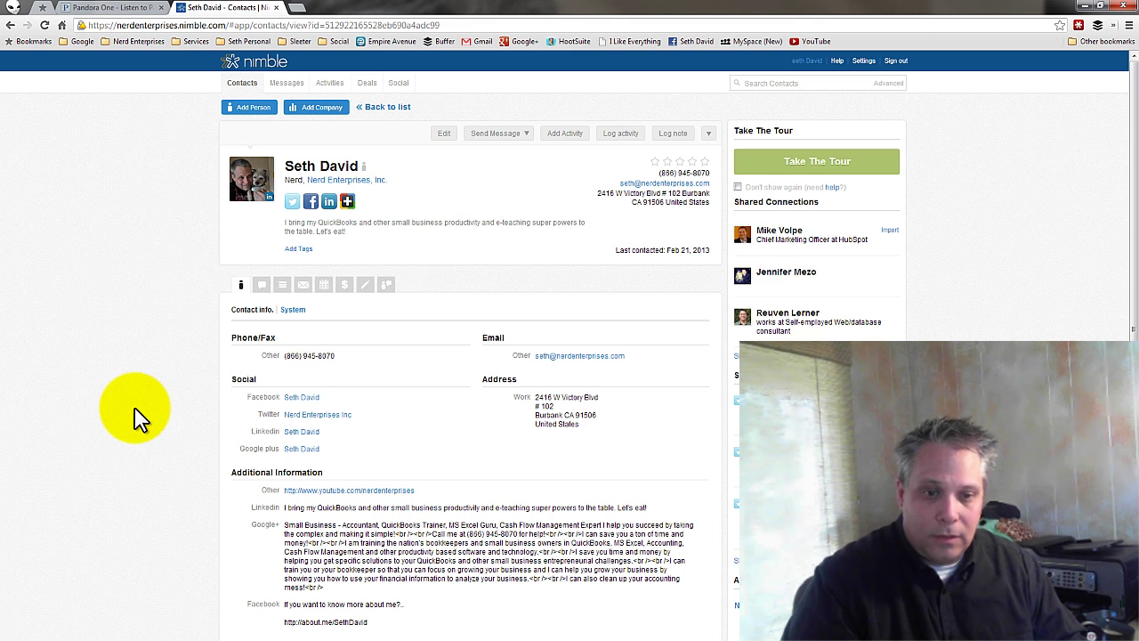
scroll(138, 407, down, 2)
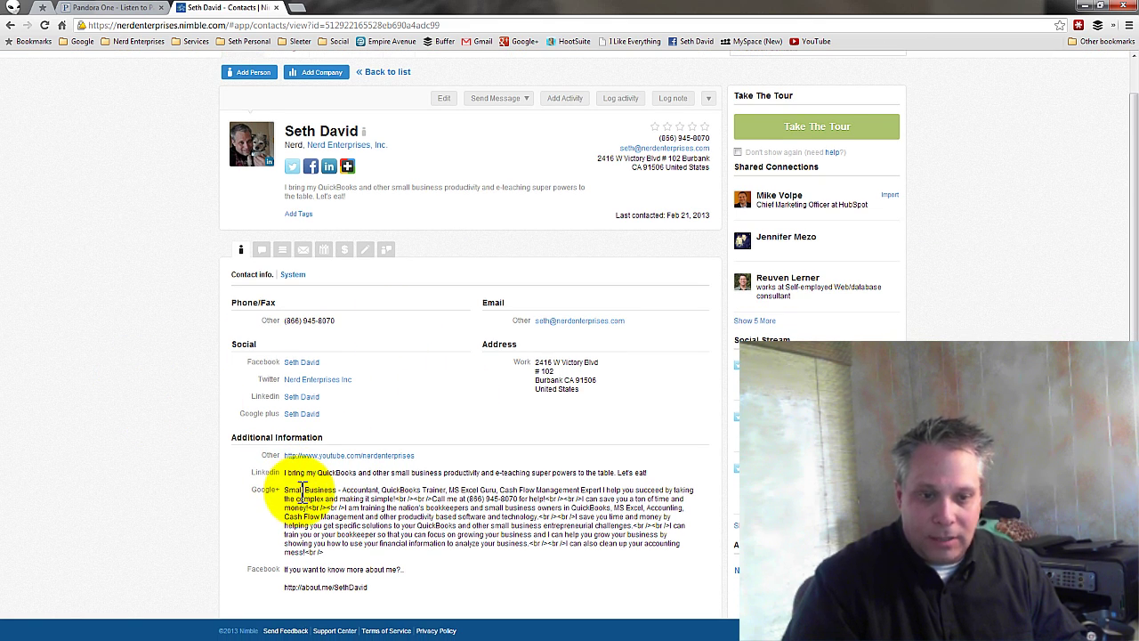
scroll(415, 455, up, 2)
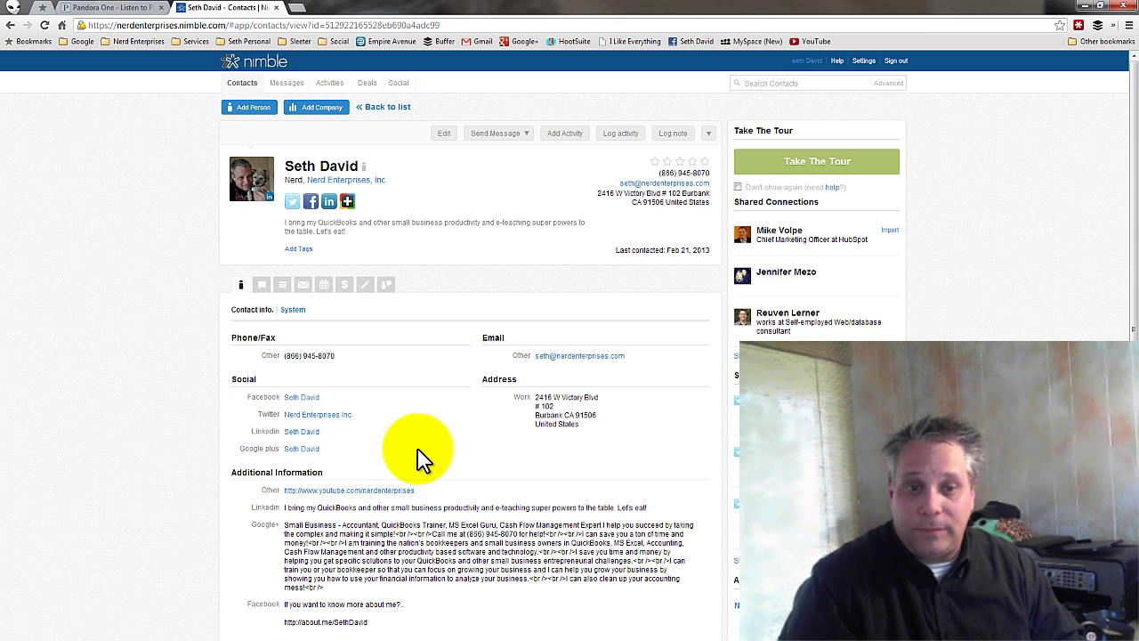
- On the Nerd Enterprises, Inc. record, add the matched Facebook and Google+ profiles
click(359, 182)
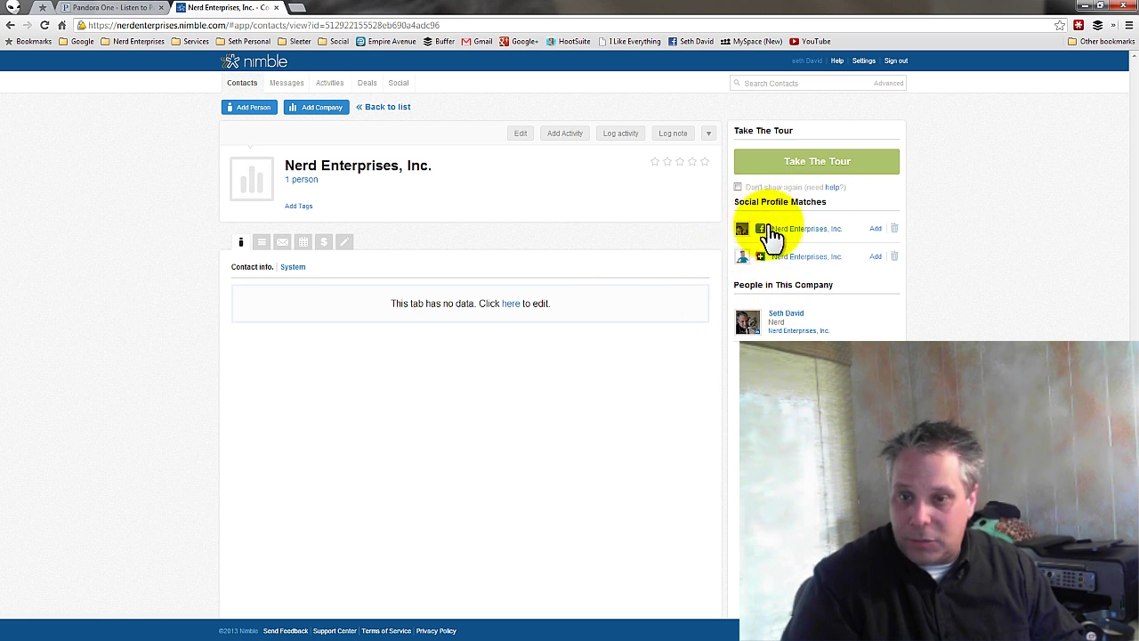
click(876, 231)
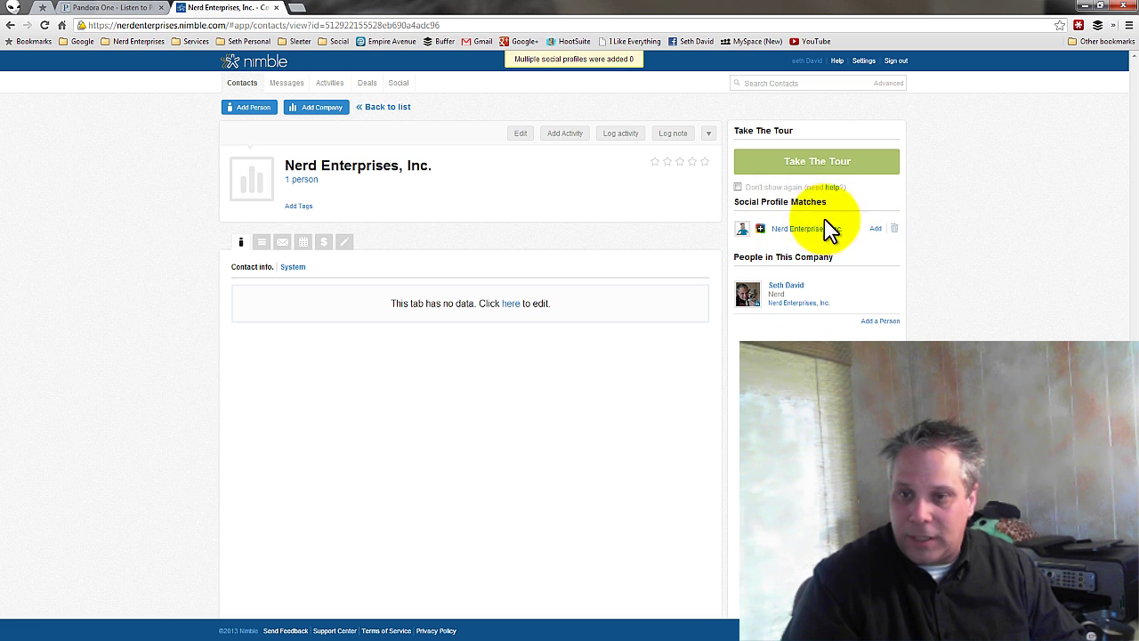
click(876, 228)
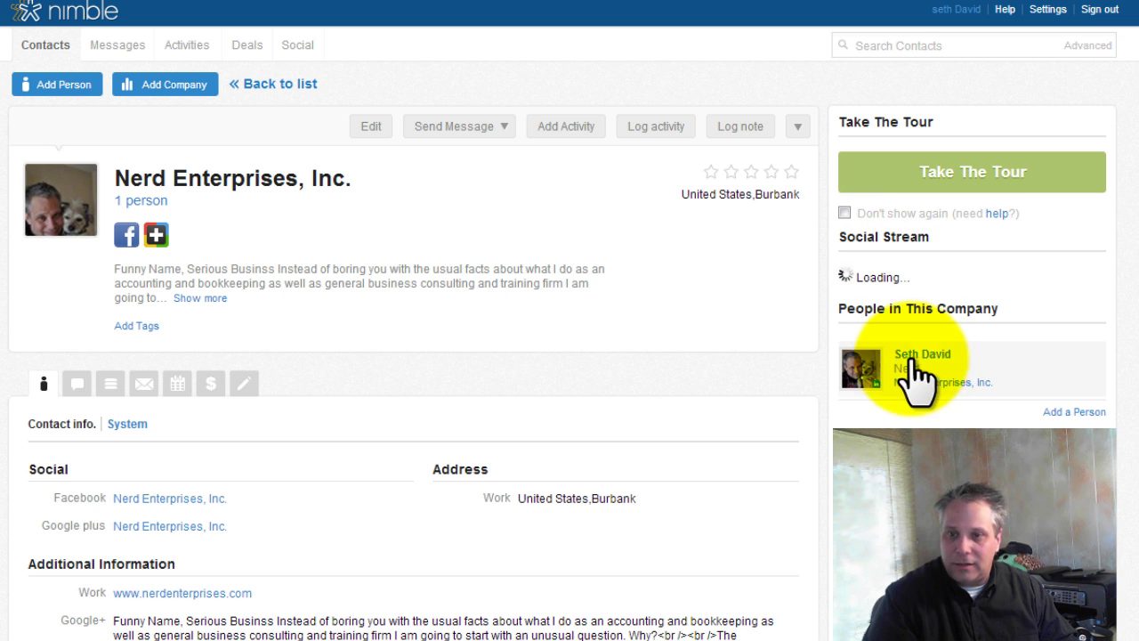
- Open the company's person and start tagging, closing the tag editor without adding any
click(923, 356)
mouse_move(944, 356)
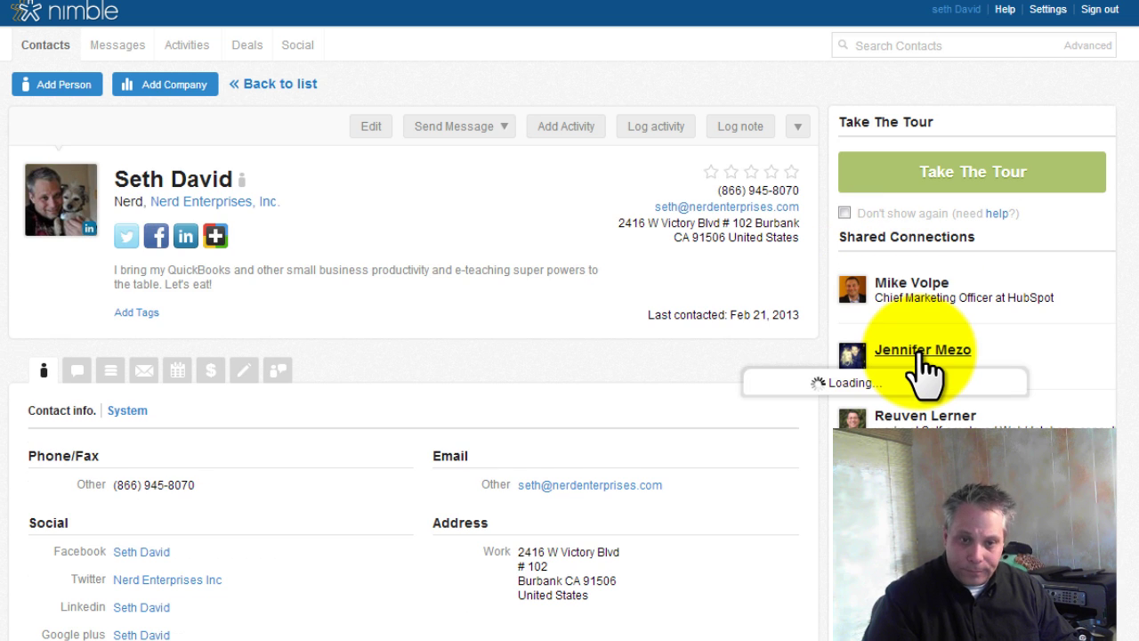
click(135, 313)
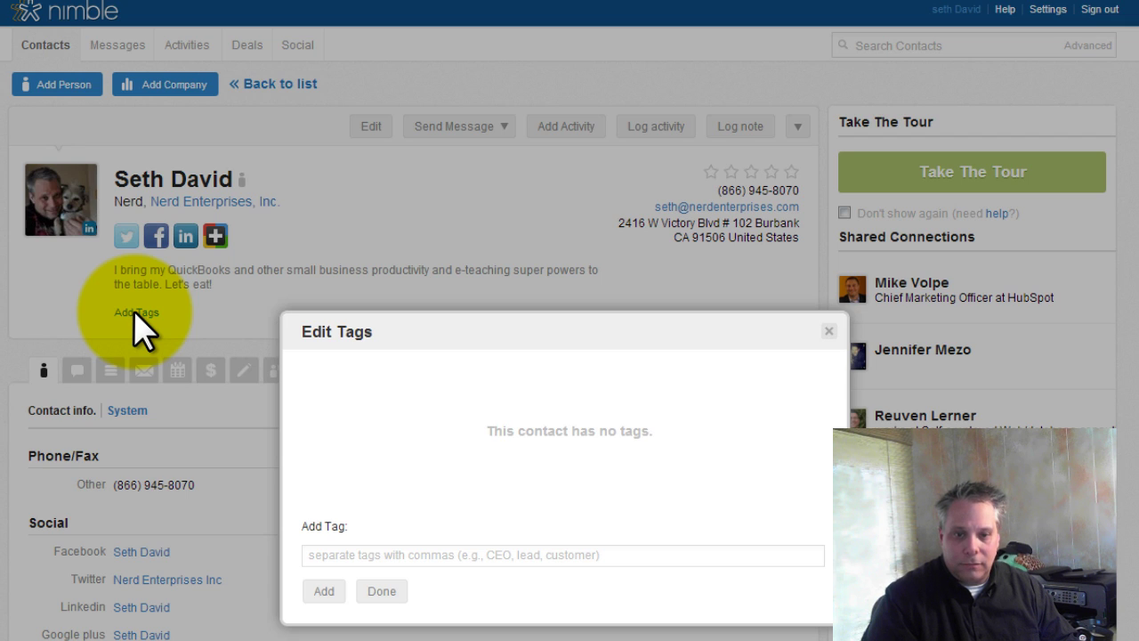
click(326, 555)
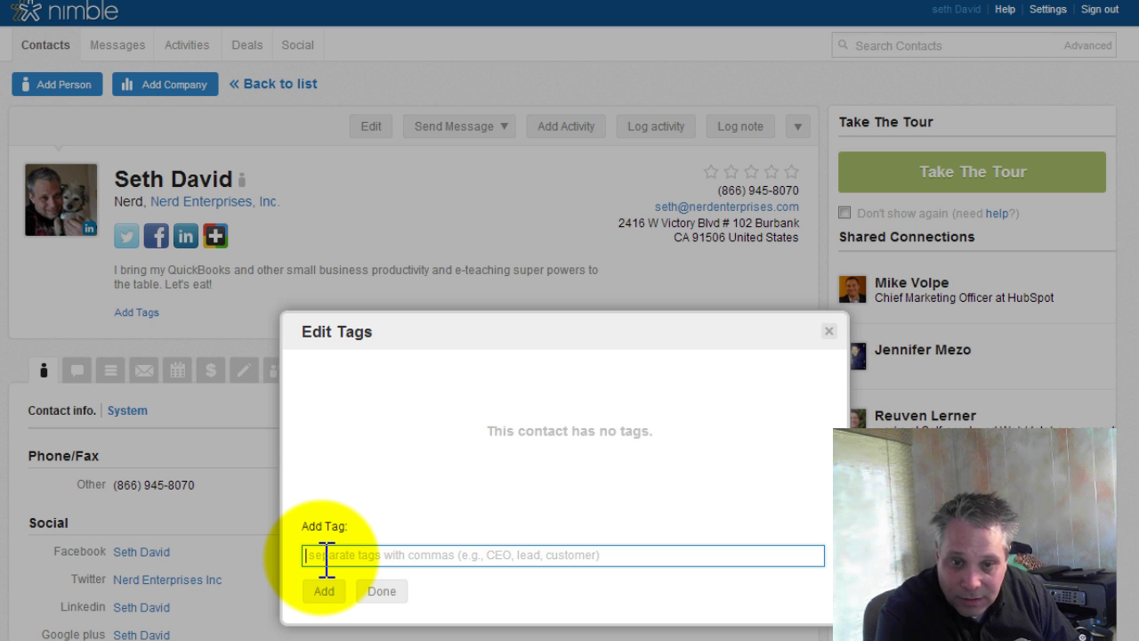
text(Me,)
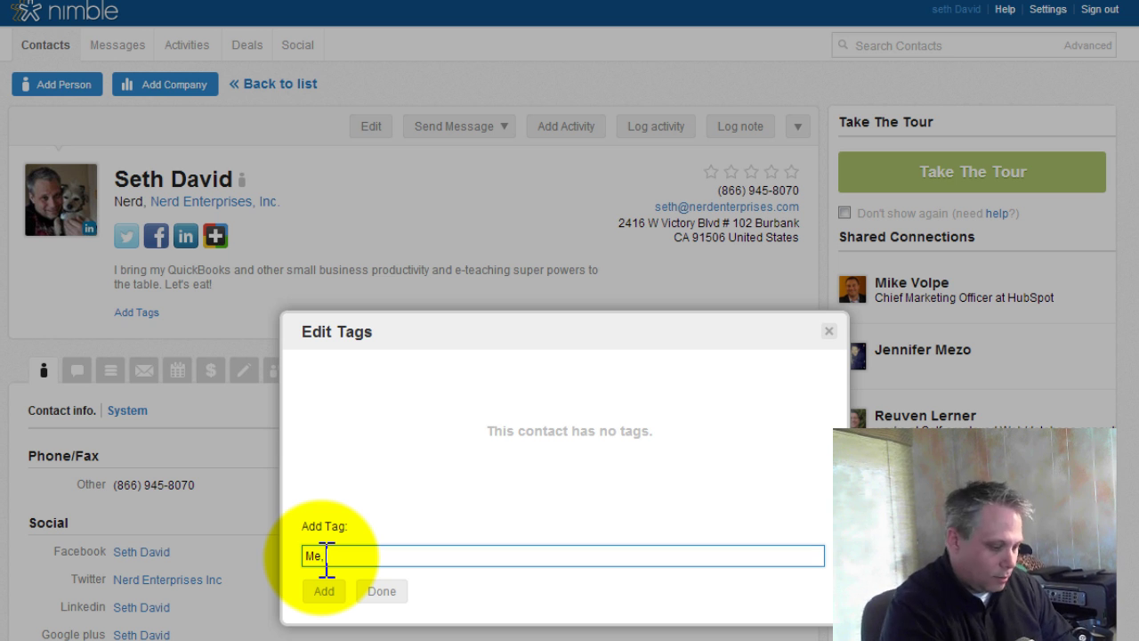
text(erds)
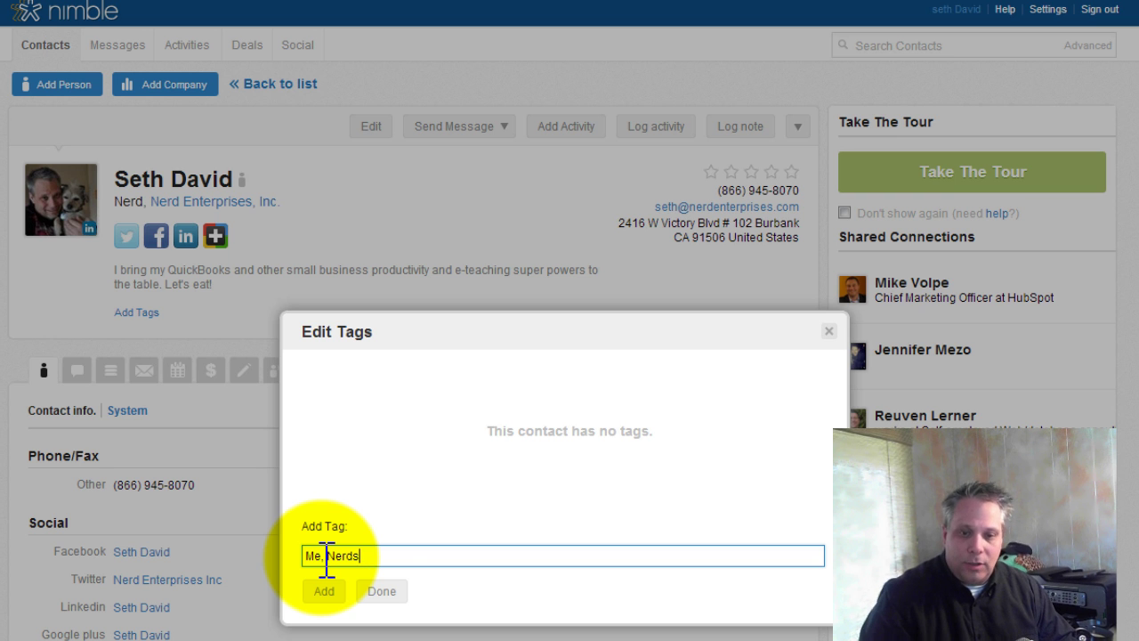
click(383, 591)
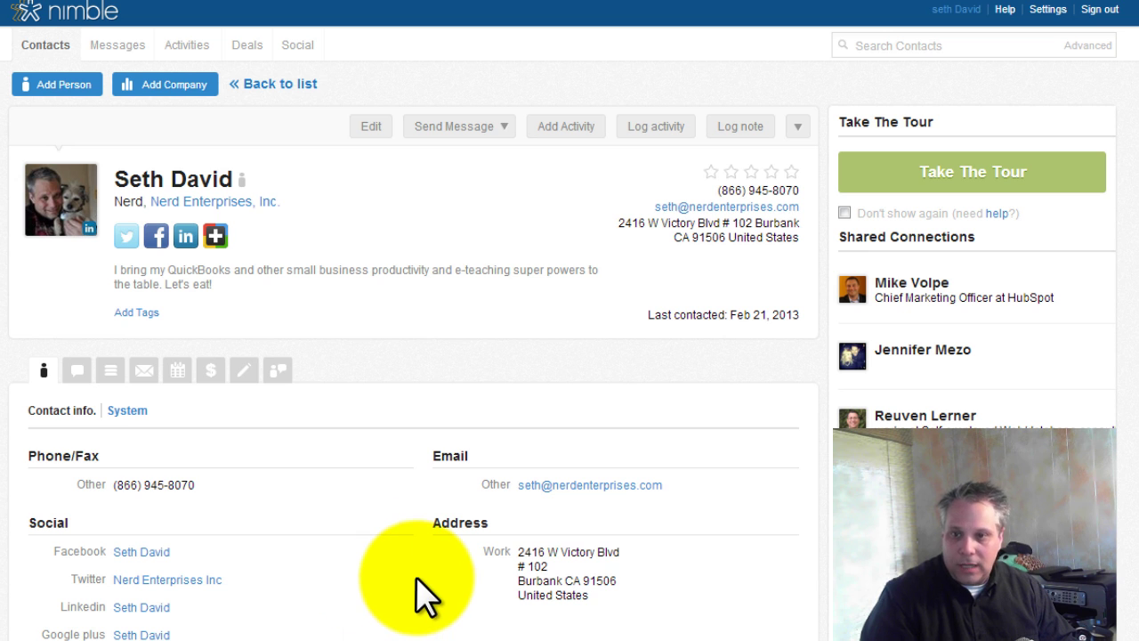
- Add the tags 'Me, Nerds' to the contact and close the tag editor
click(138, 312)
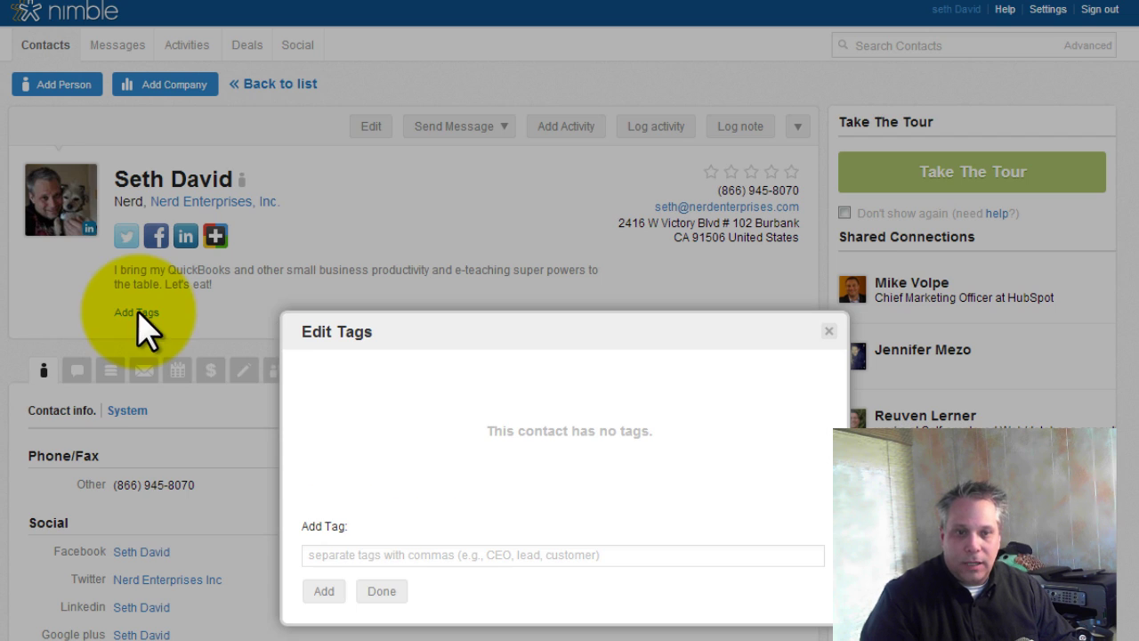
click(388, 554)
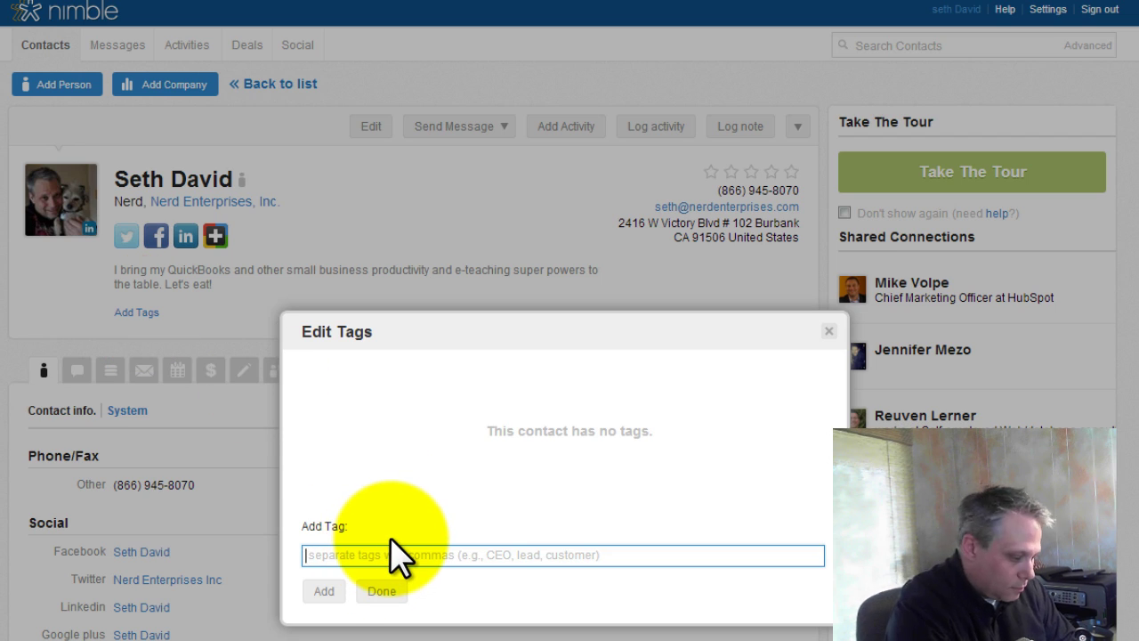
text(Me, N)
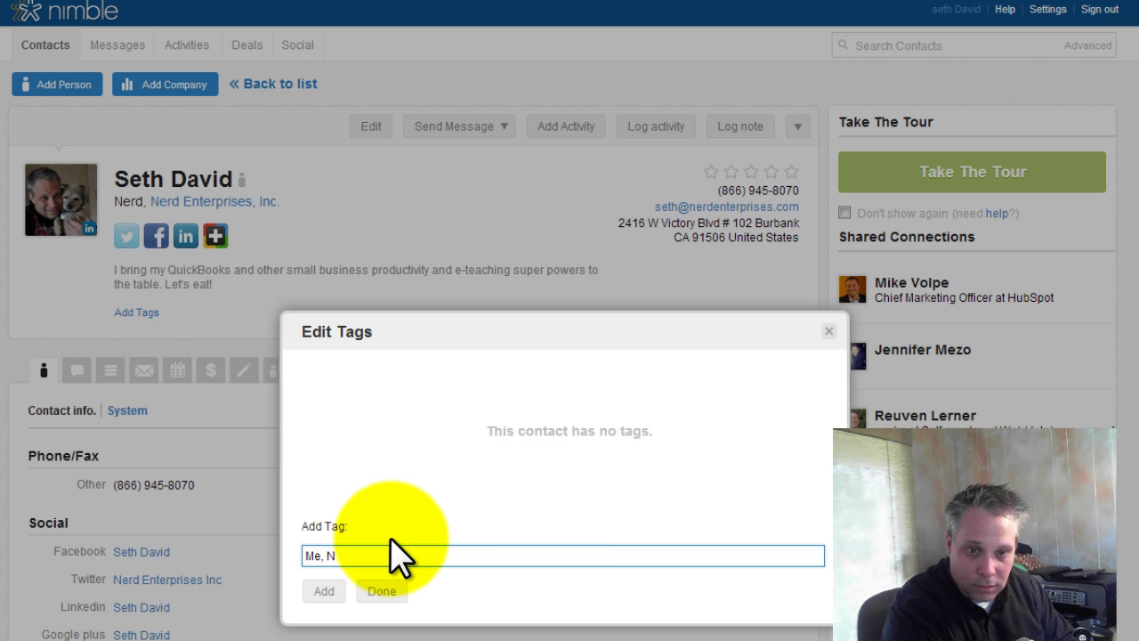
text(erds)
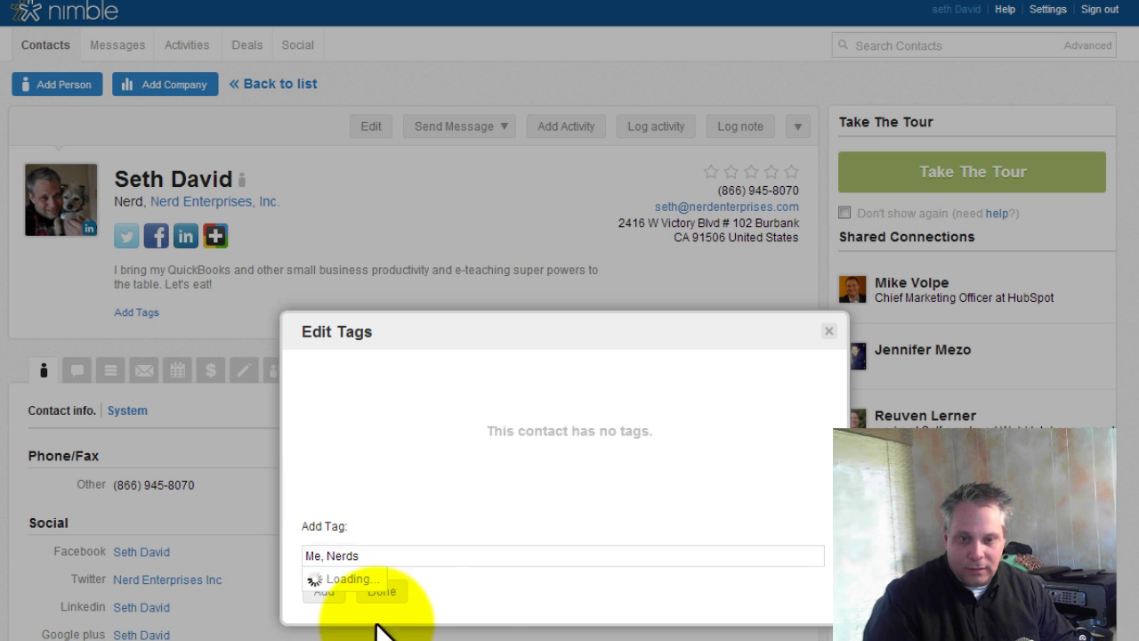
click(323, 595)
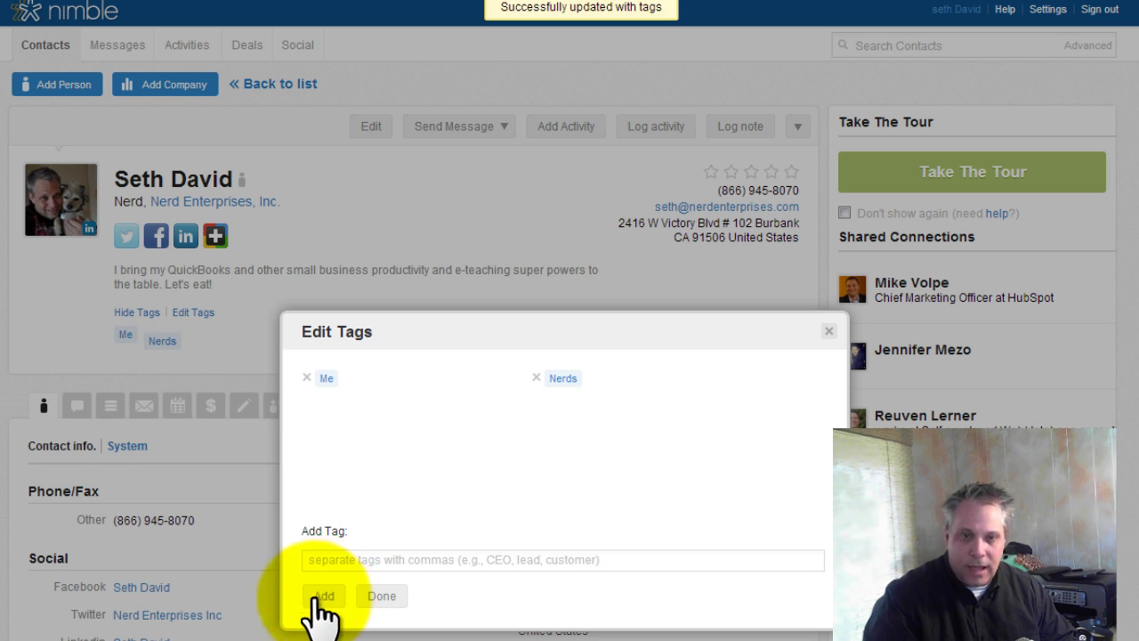
click(829, 331)
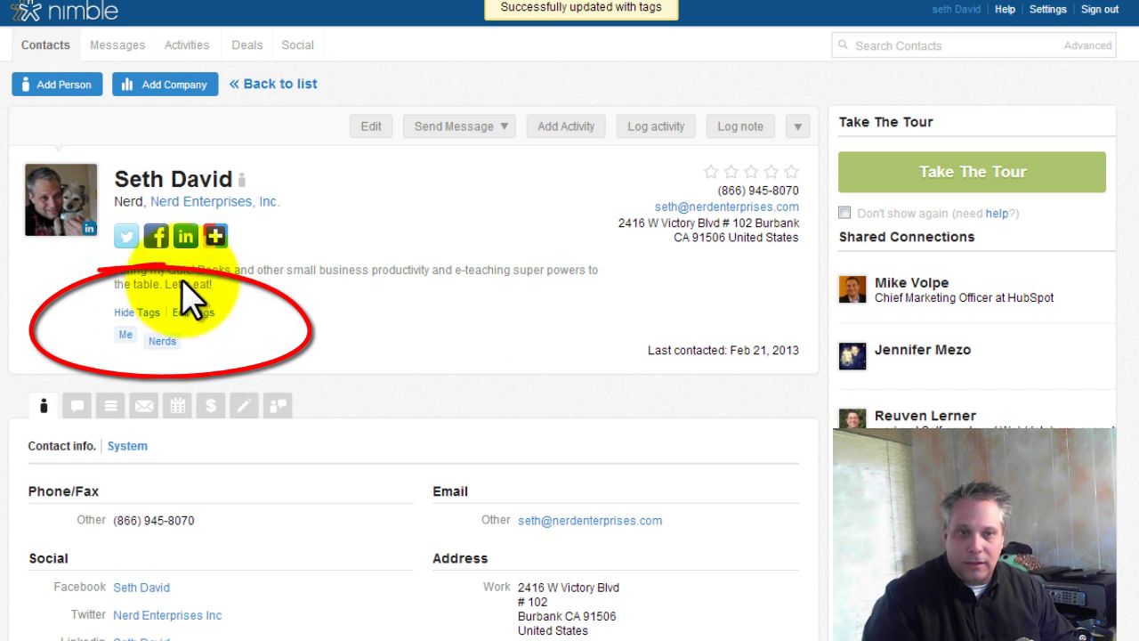
- Return to the contacts list and cycle through All, People, Companies and Recently Viewed filters
click(39, 48)
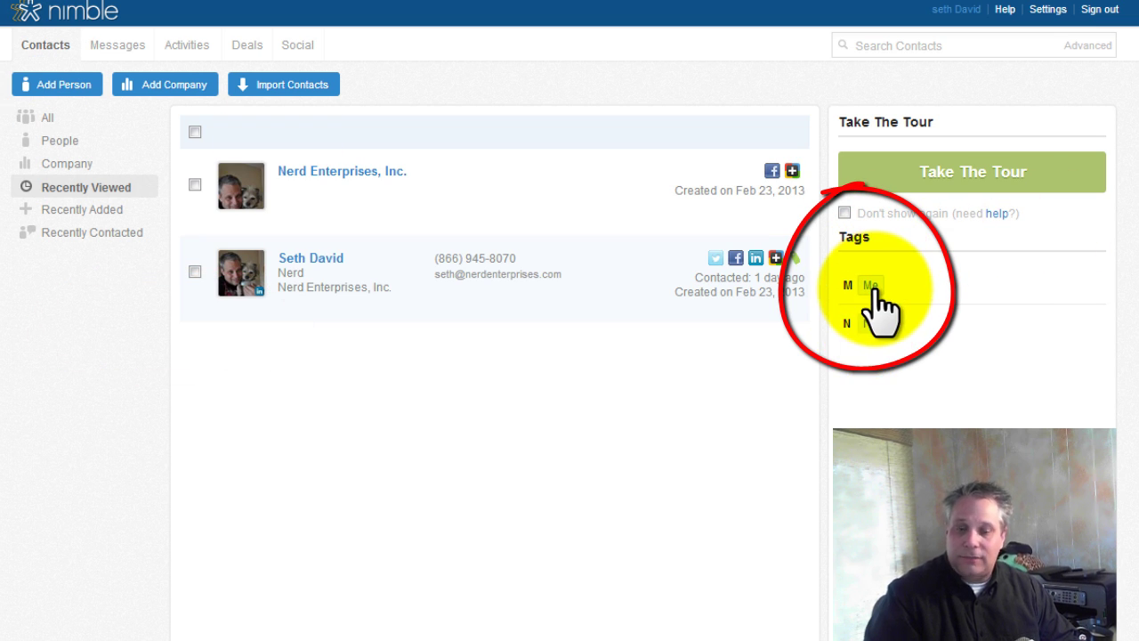
mouse_move(876, 288)
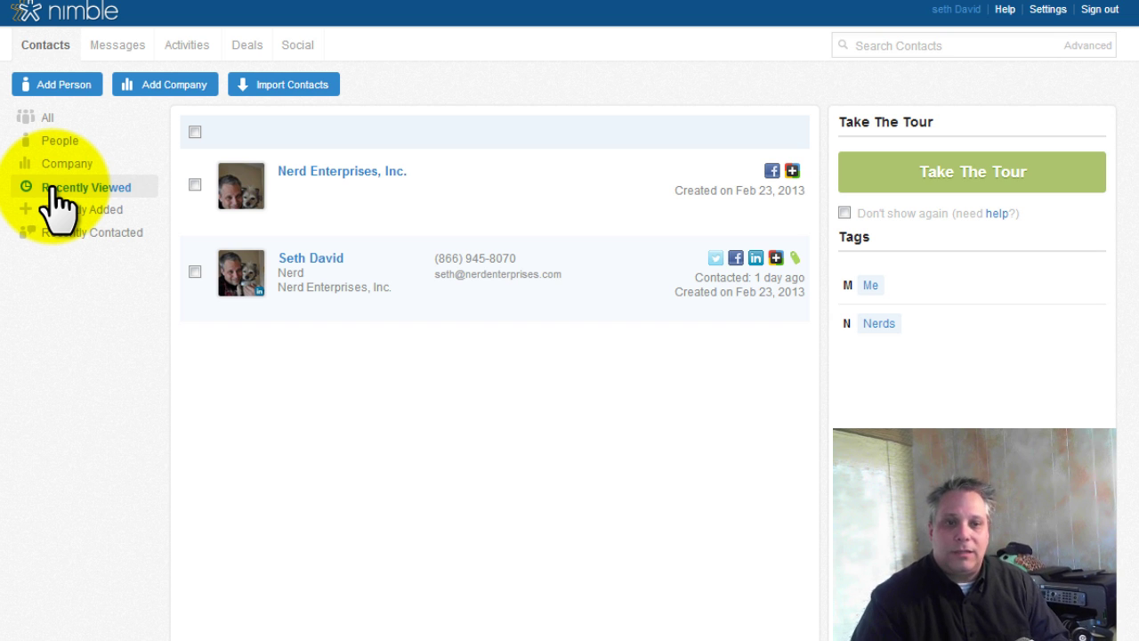
click(49, 120)
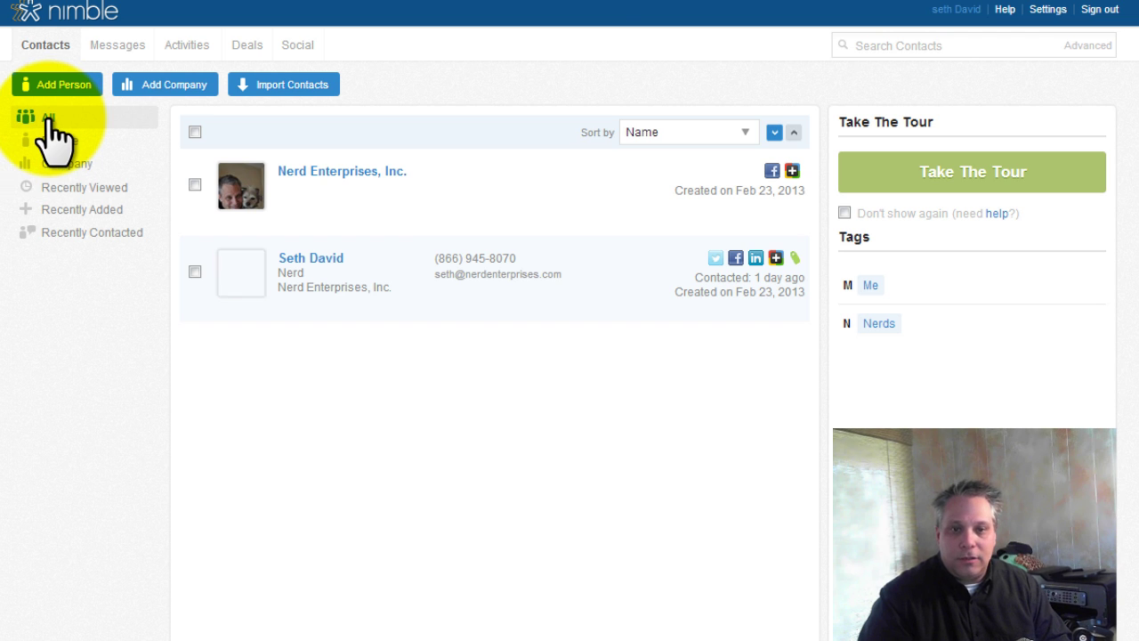
click(54, 142)
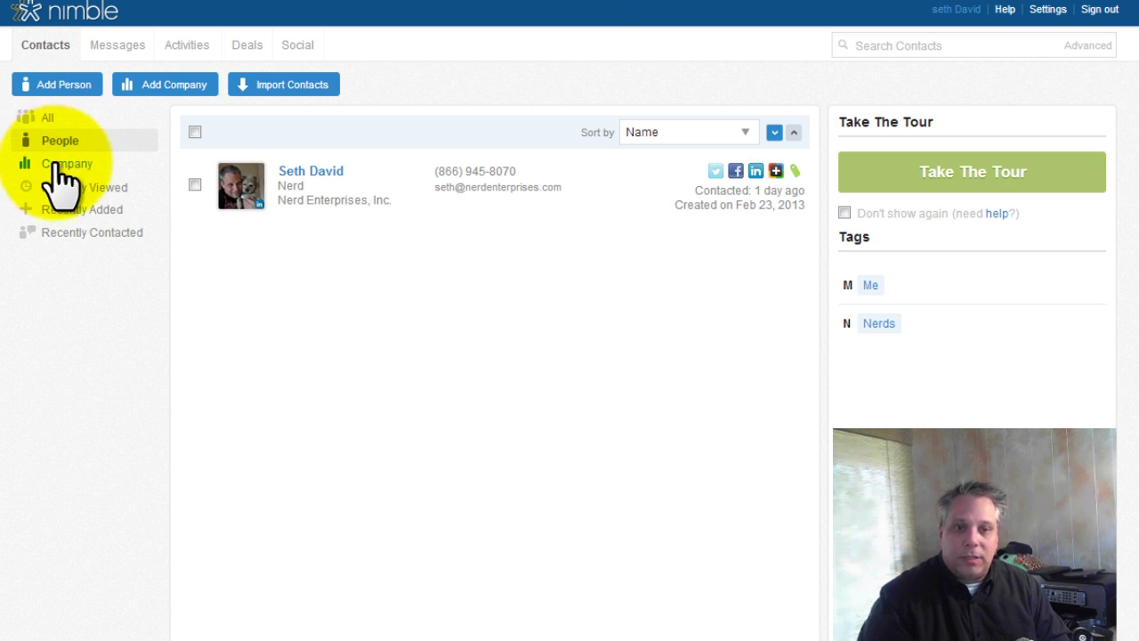
click(55, 163)
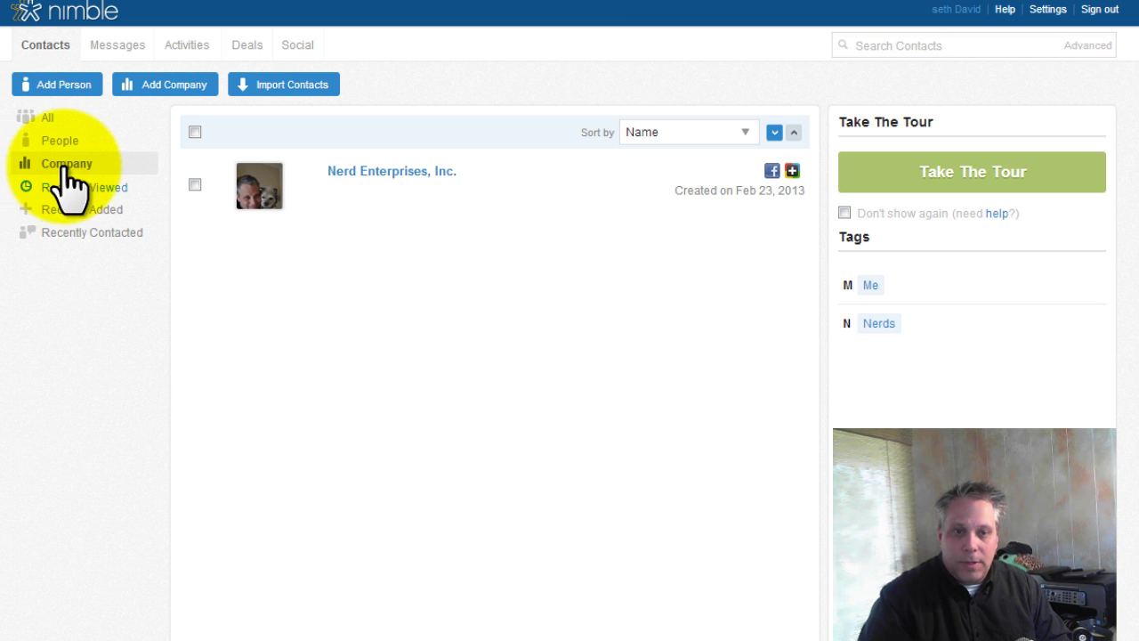
click(71, 188)
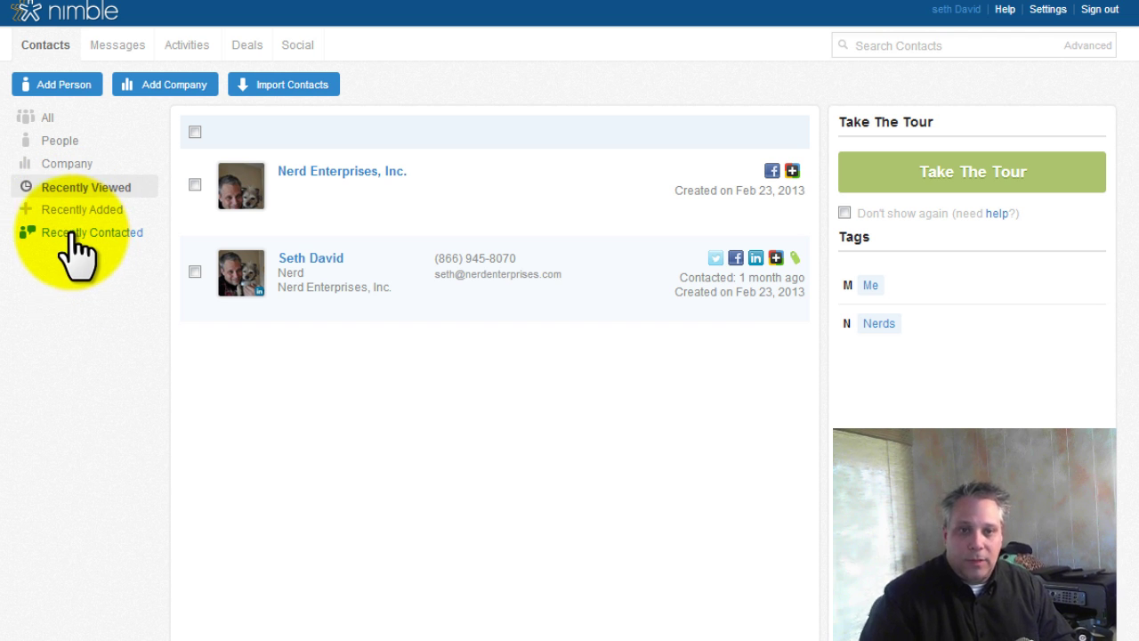
- Glance at the messages inbox, then return to the contacts list
click(114, 47)
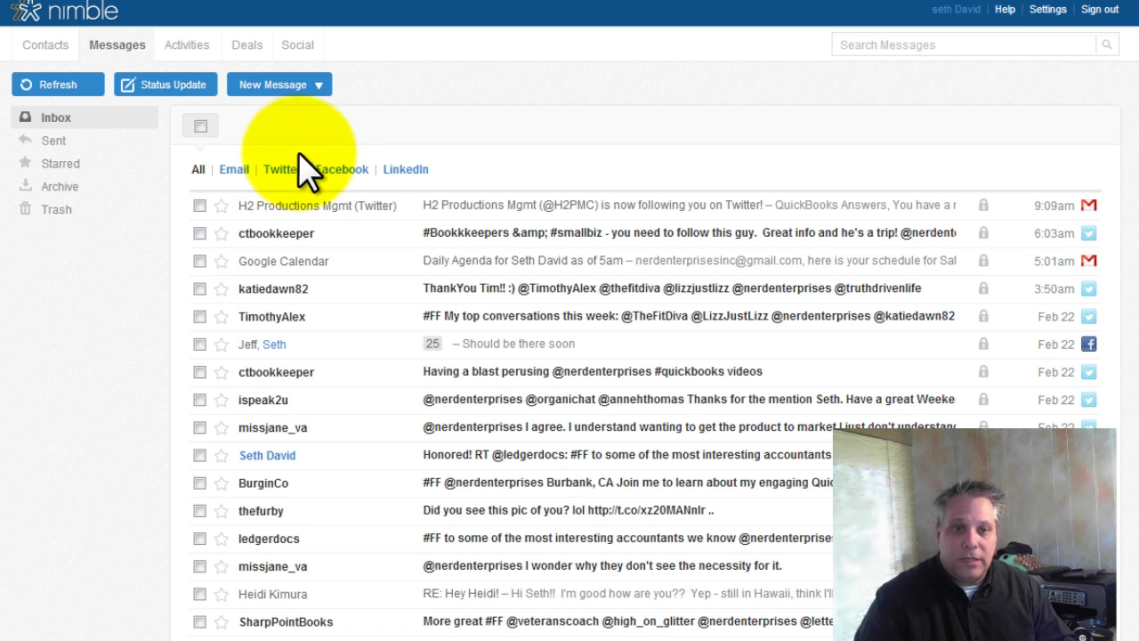
click(48, 49)
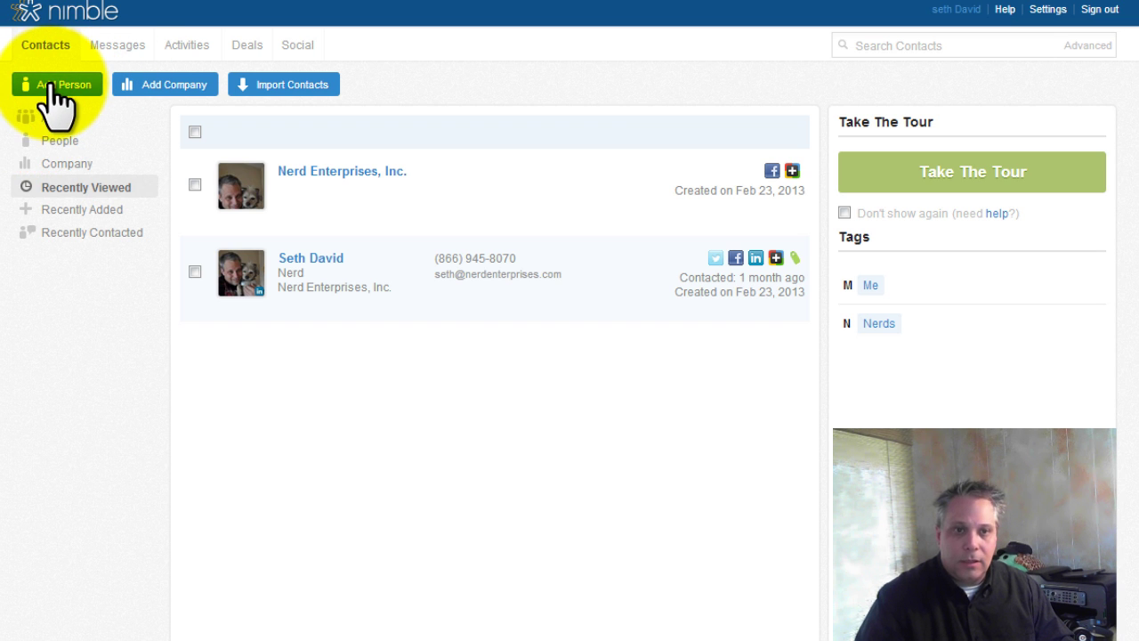
- Start a new person contact and set the company to L & R Tax Preparation
click(56, 89)
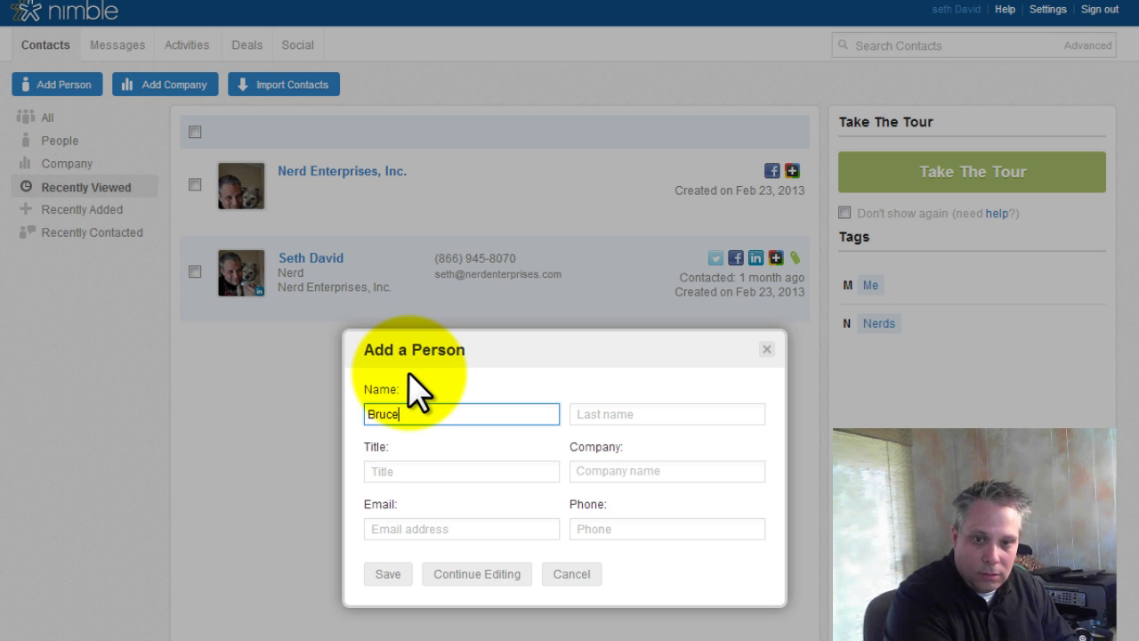
key(Tab)
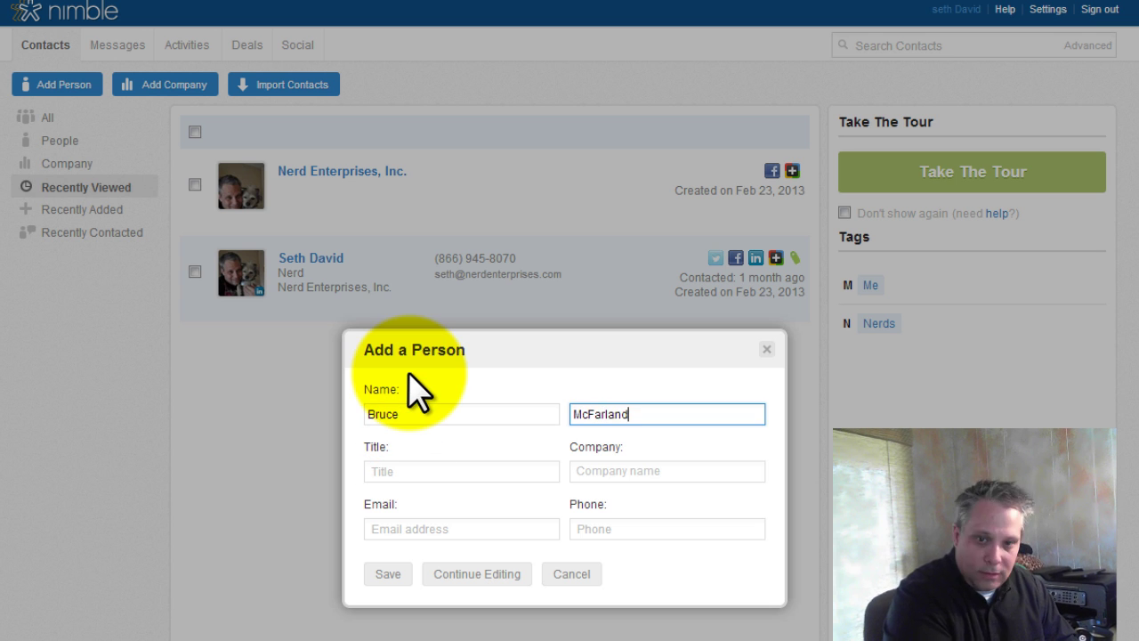
key(Tab)
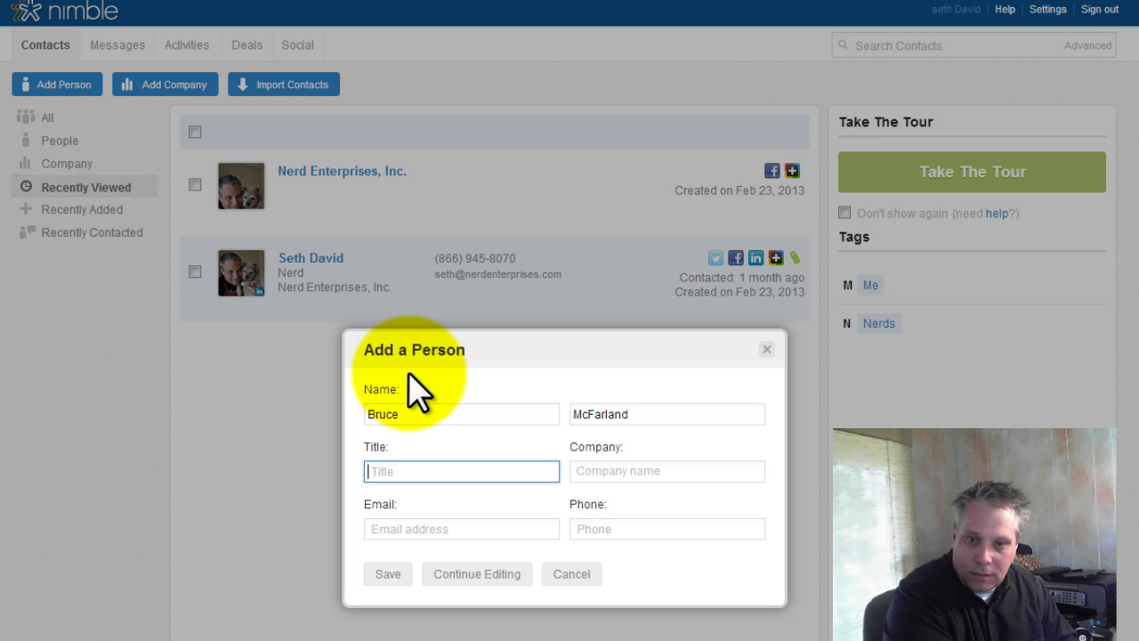
key(Tab)
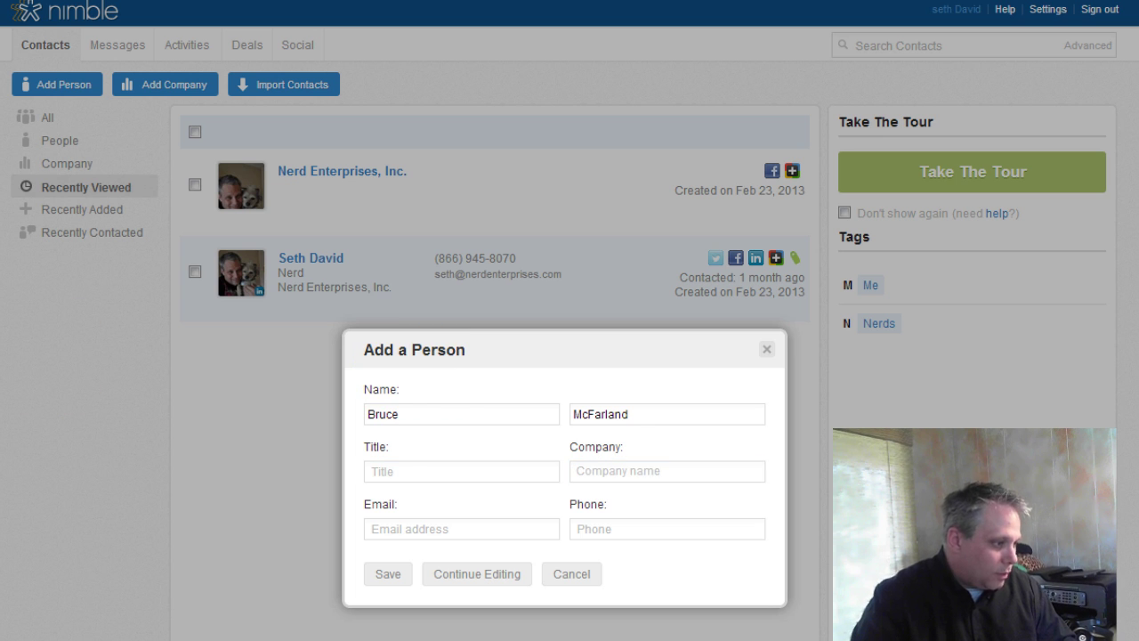
click(612, 472)
text(L & R Tax Preparation)
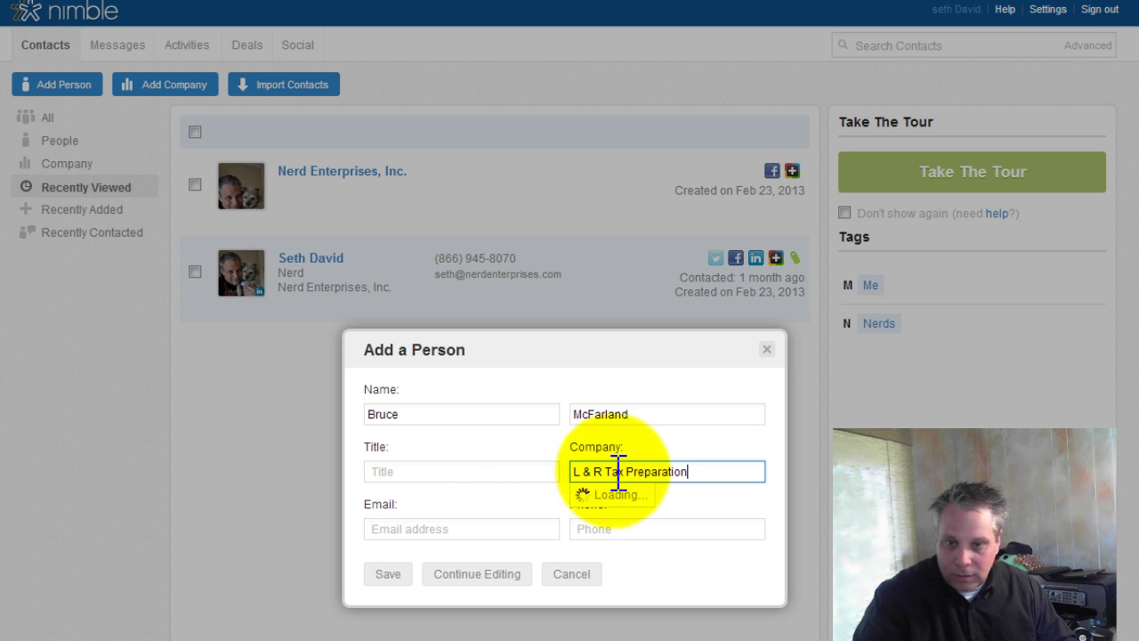
key(Tab)
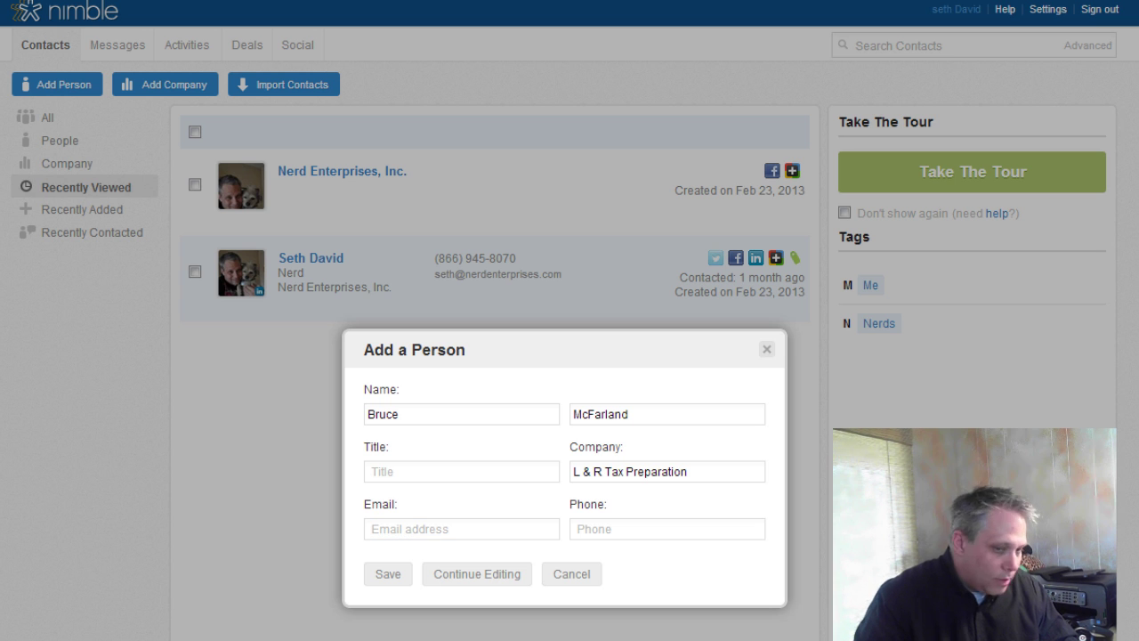
- Paste in the contact's e-mail address, fill in the phone number, and save the contact
click(388, 530)
key(ctrl+v)
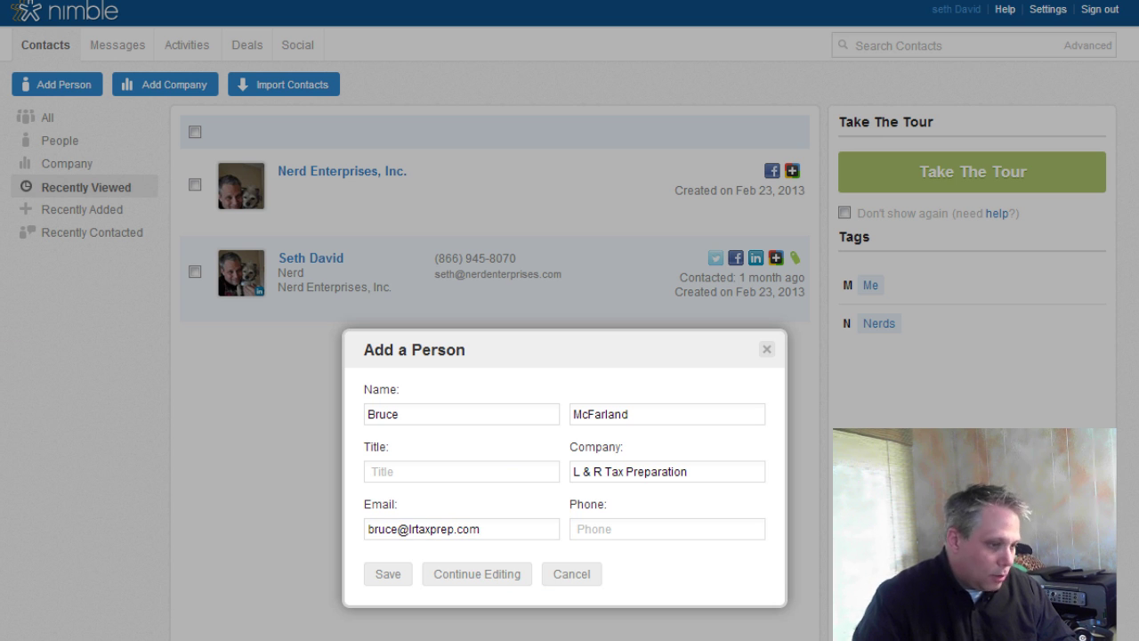
click(626, 527)
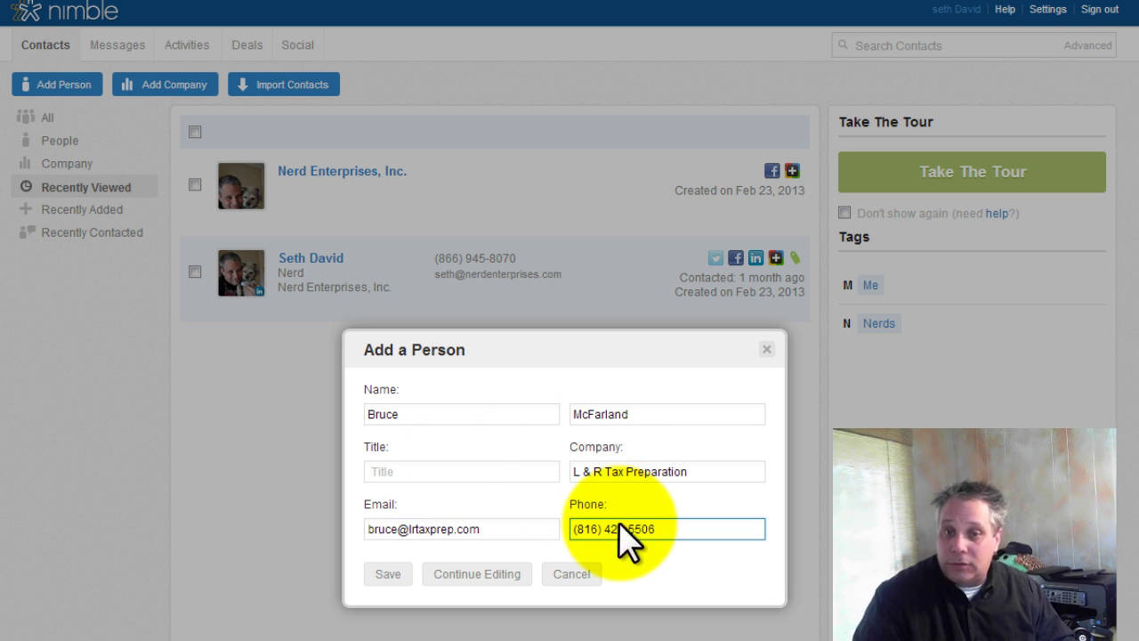
click(390, 575)
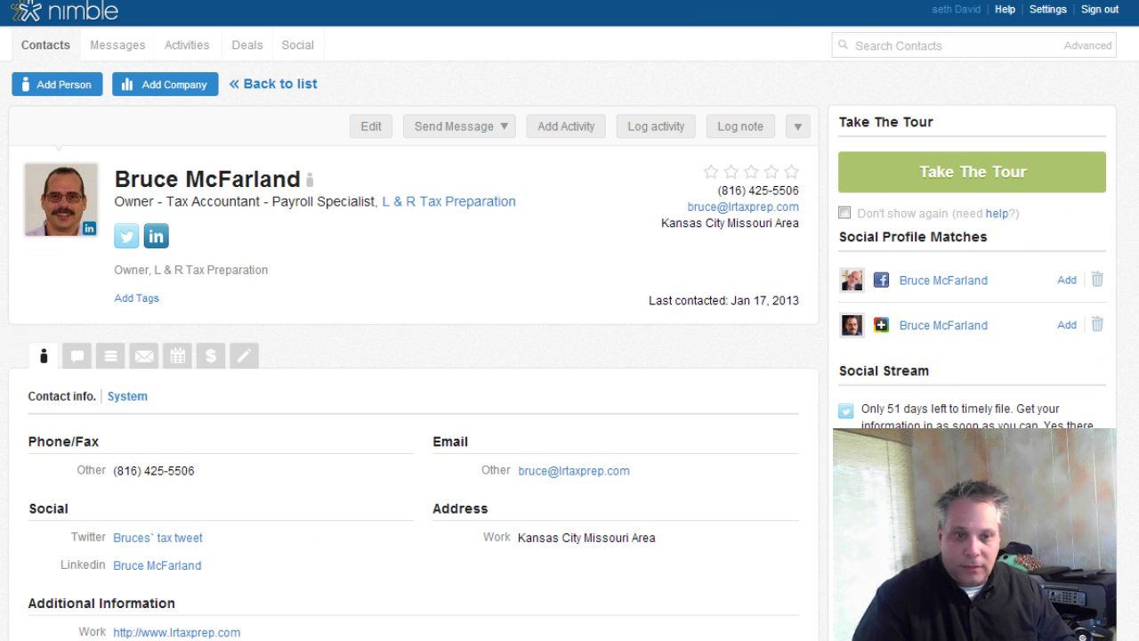
- Add the matching Google+ profile and discard the two wrong Facebook matches
click(1067, 326)
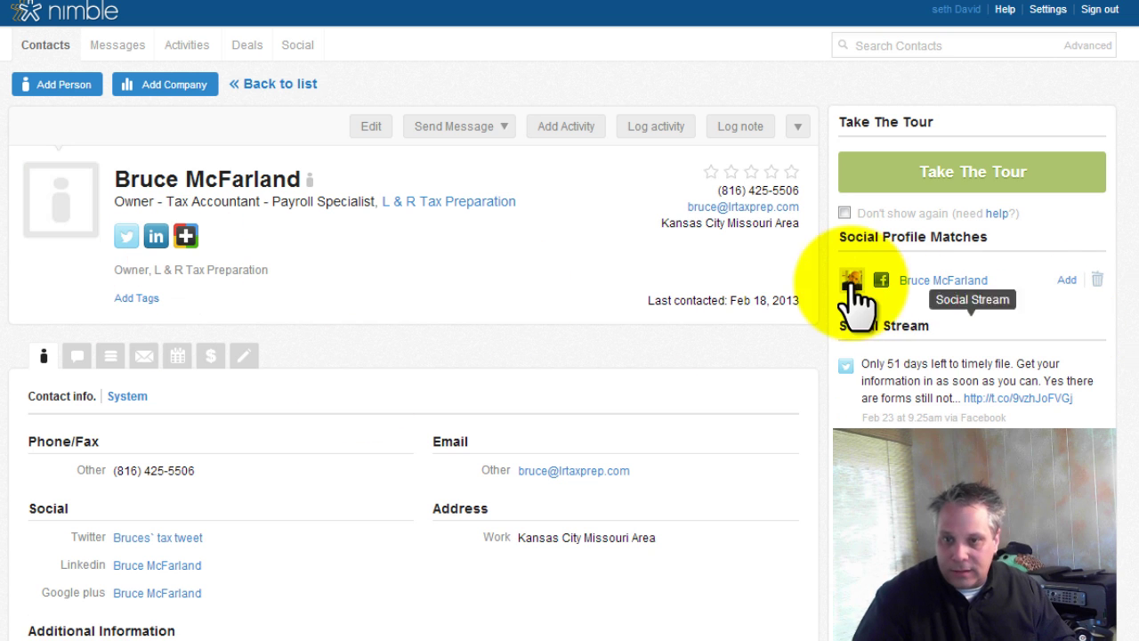
click(1096, 280)
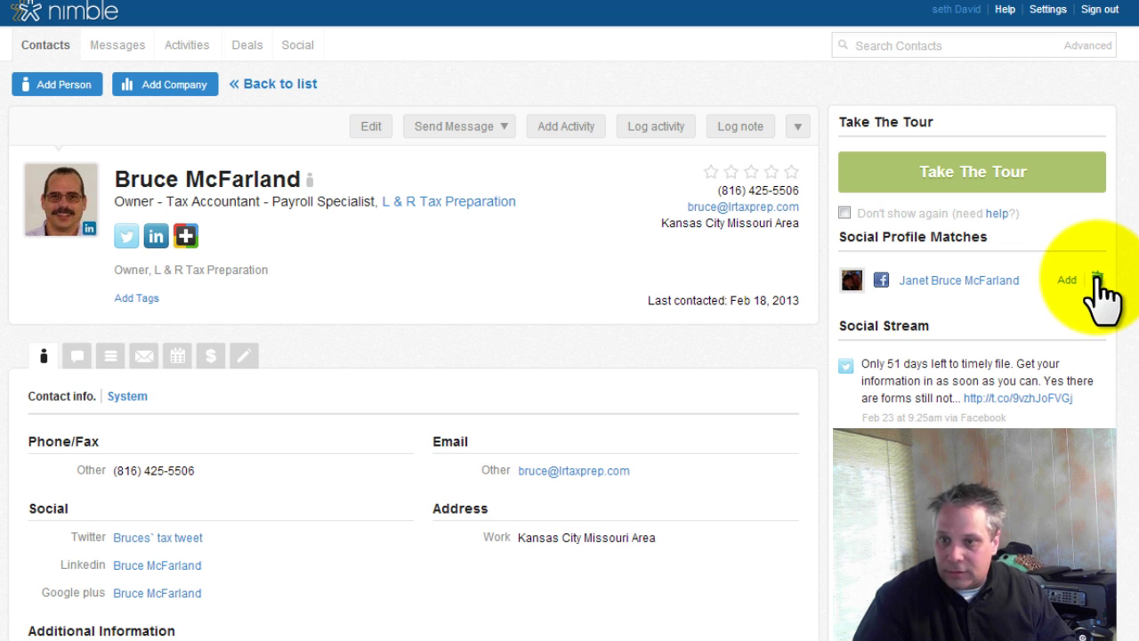
click(1096, 280)
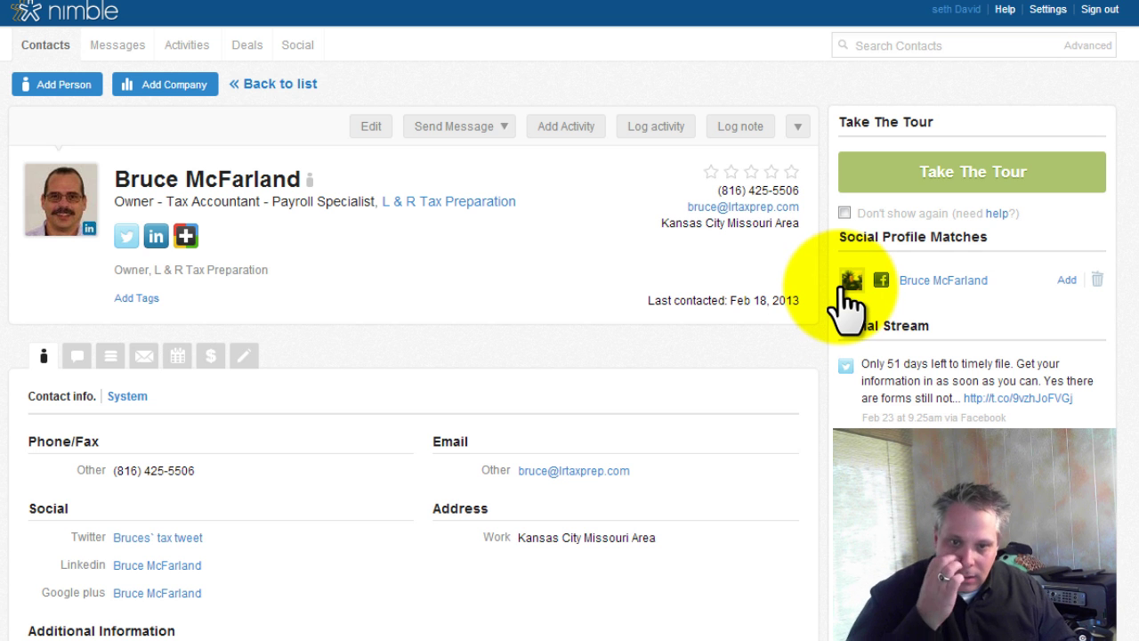
- Give the contact the existing Nerds tag
click(136, 298)
click(353, 556)
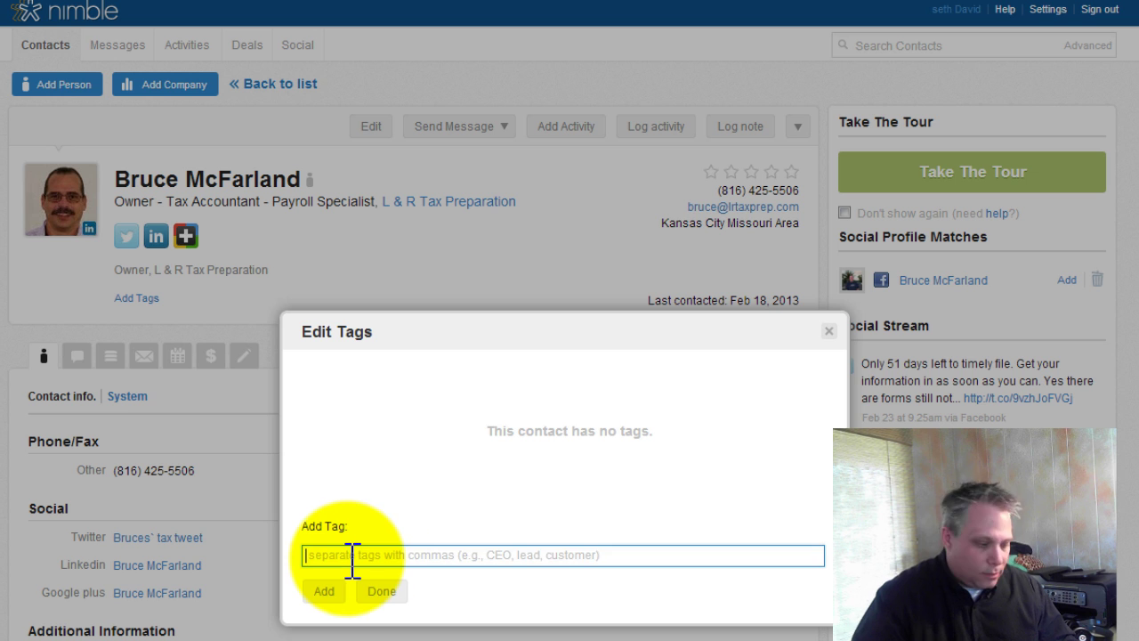
text(ner)
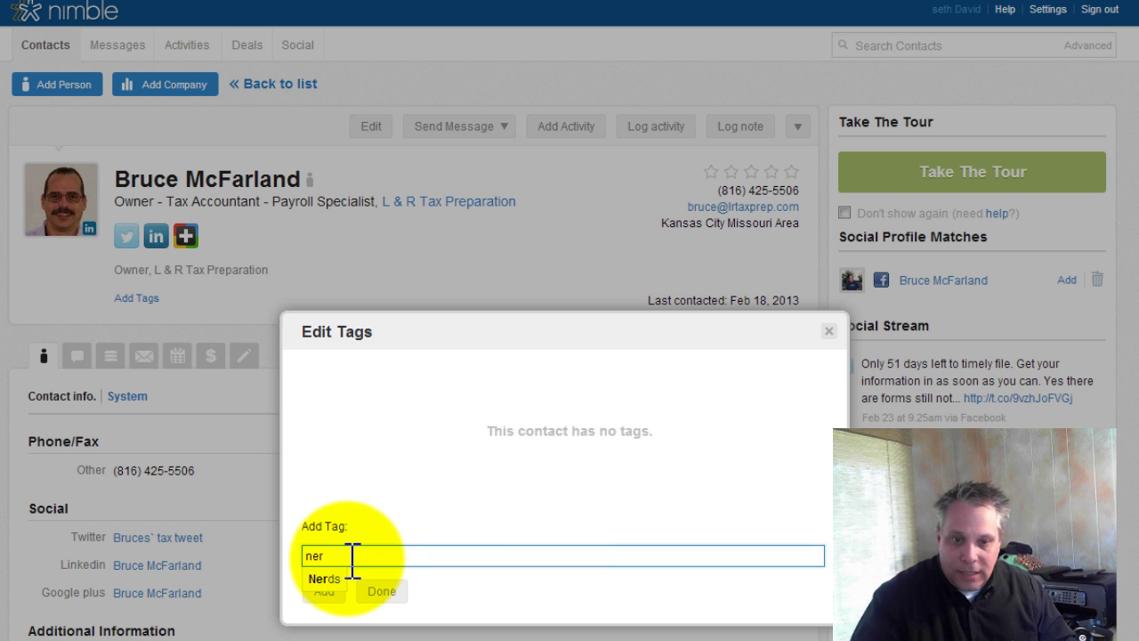
click(323, 579)
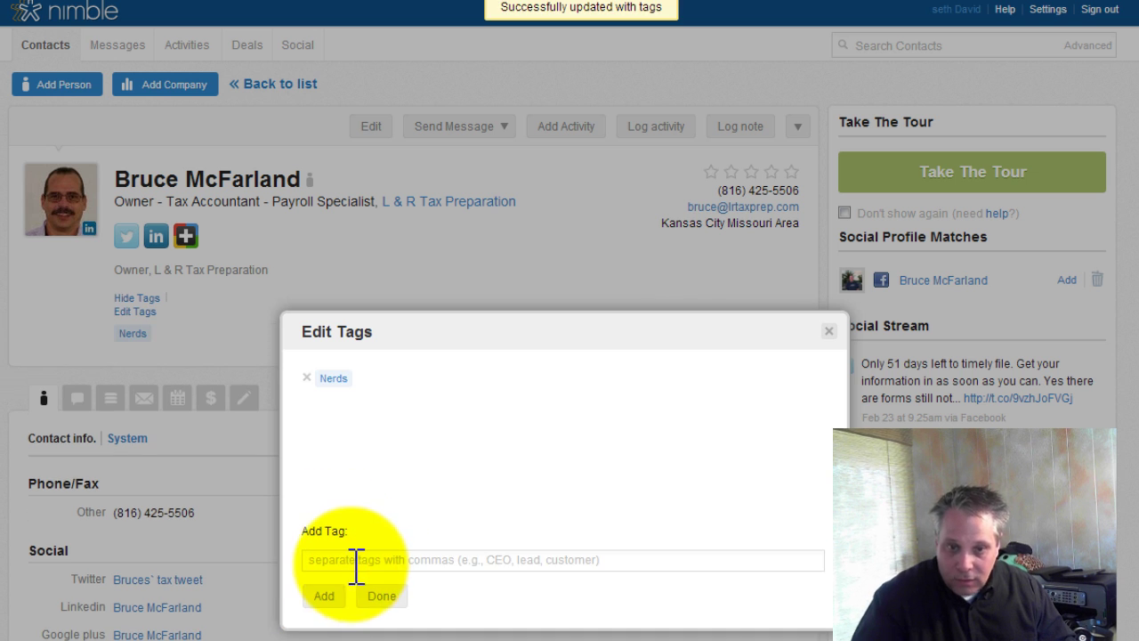
click(324, 596)
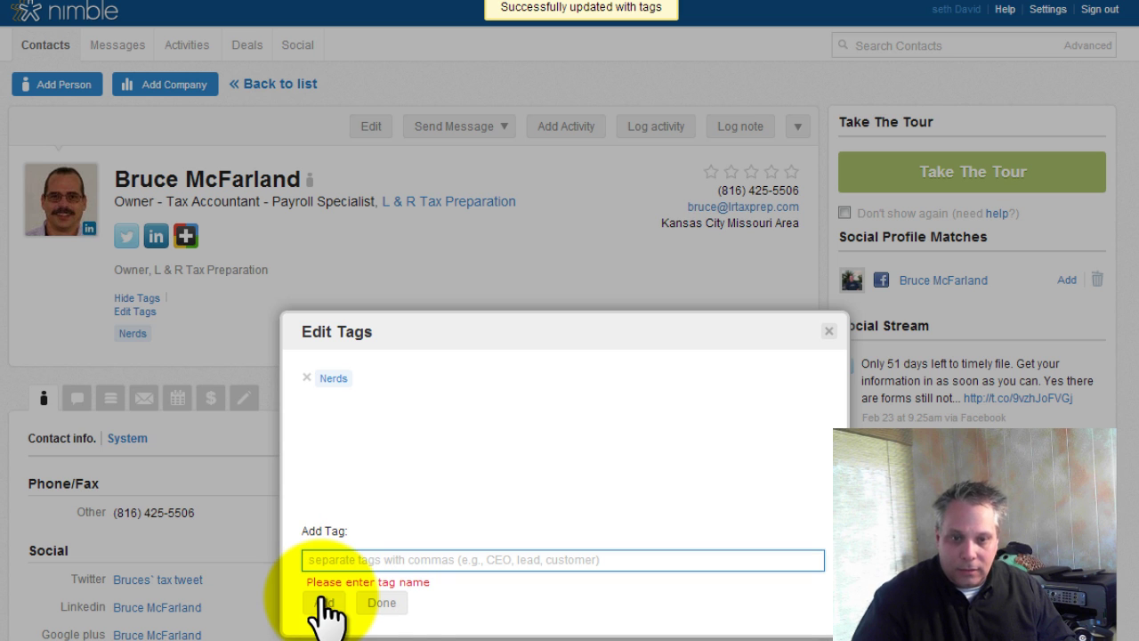
click(383, 603)
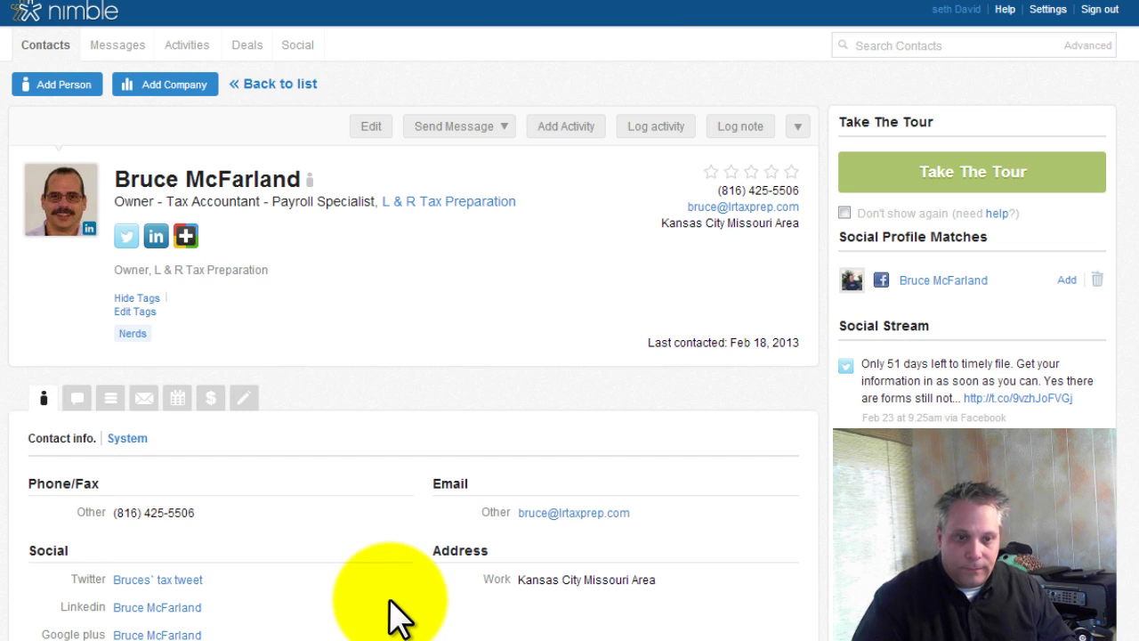
- Replace the contact's company with Nerd Enterprises Inc., update, and answer the old-company warning
click(374, 127)
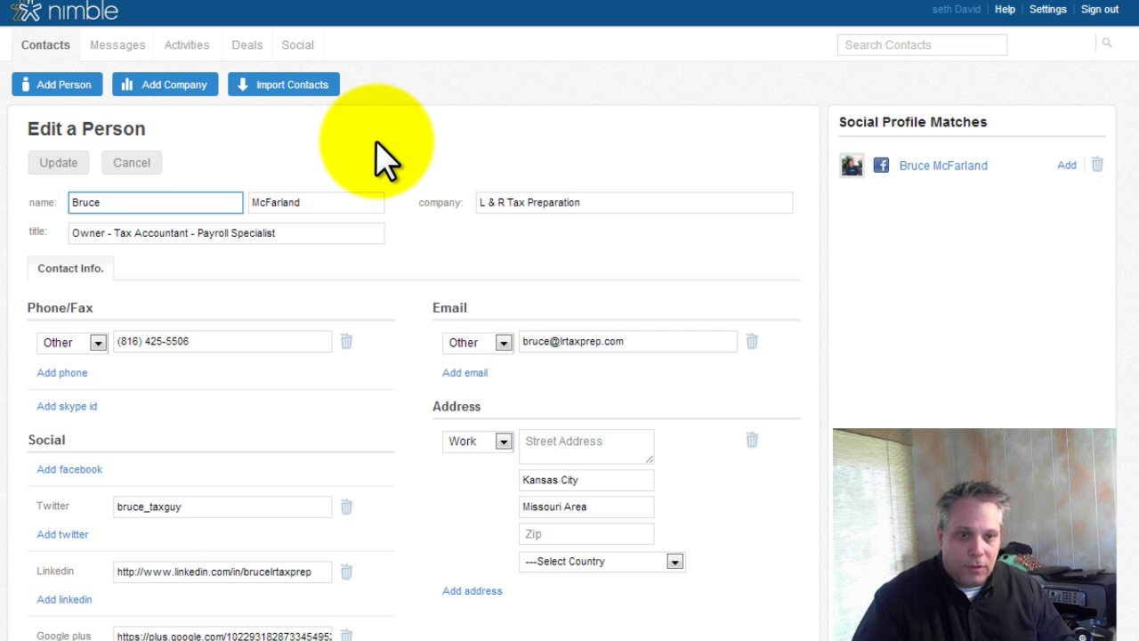
click(663, 204)
key(ctrl+a)
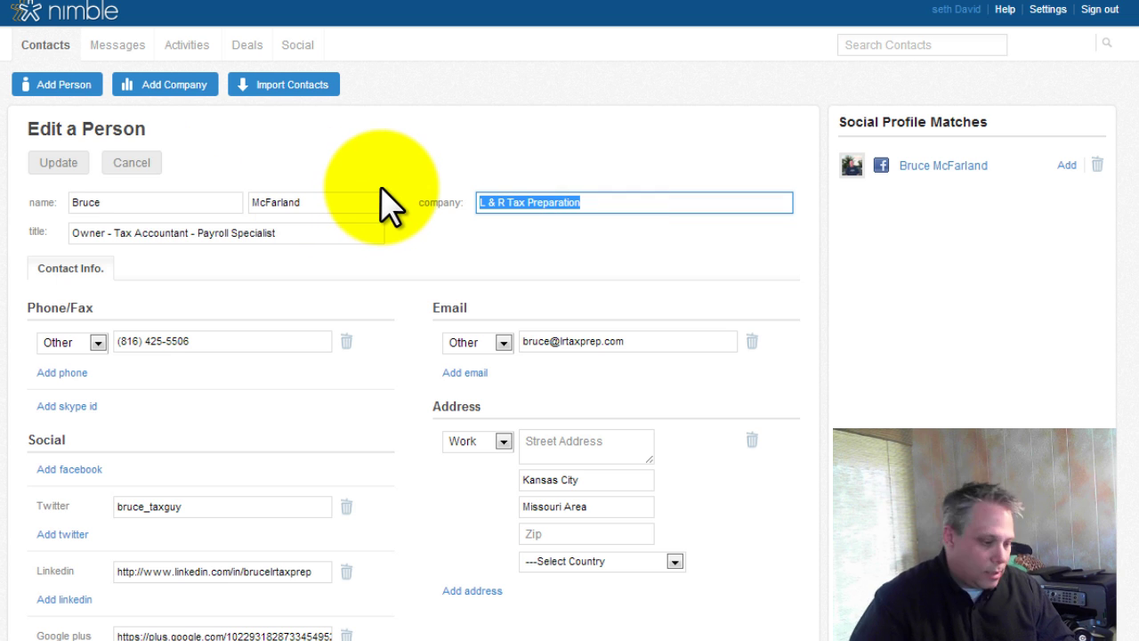
text(Nerd)
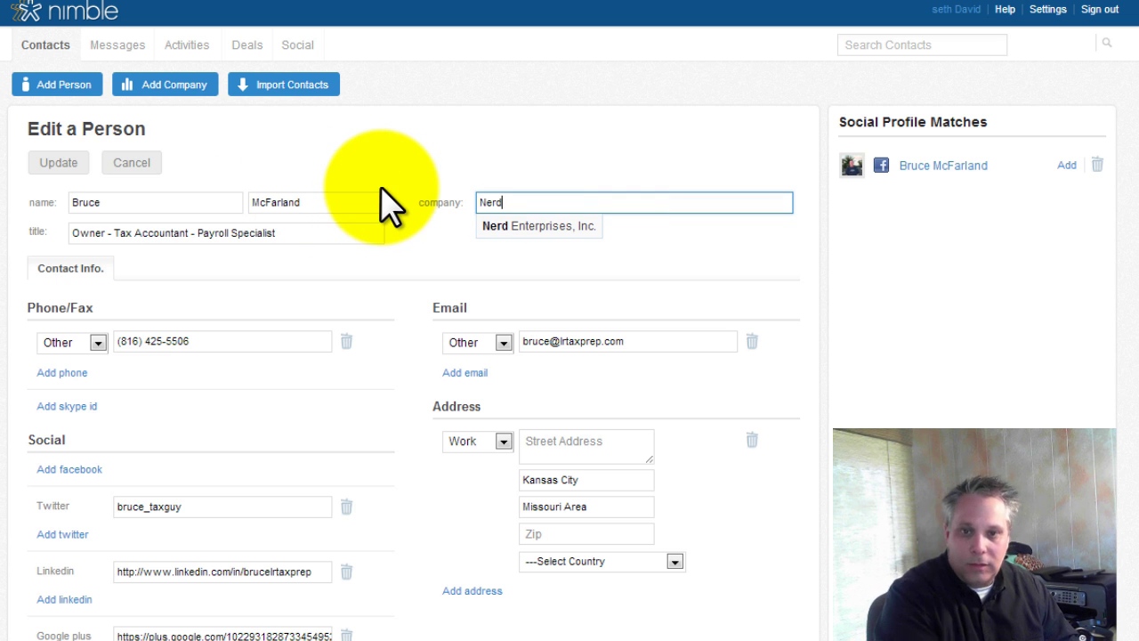
click(528, 228)
click(54, 163)
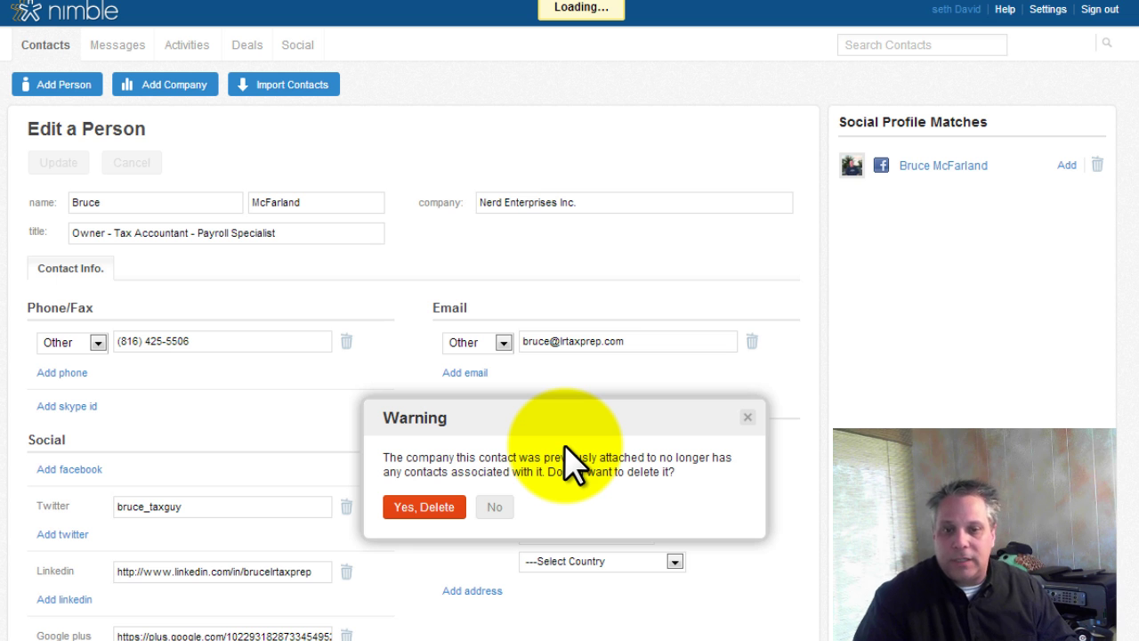
click(494, 509)
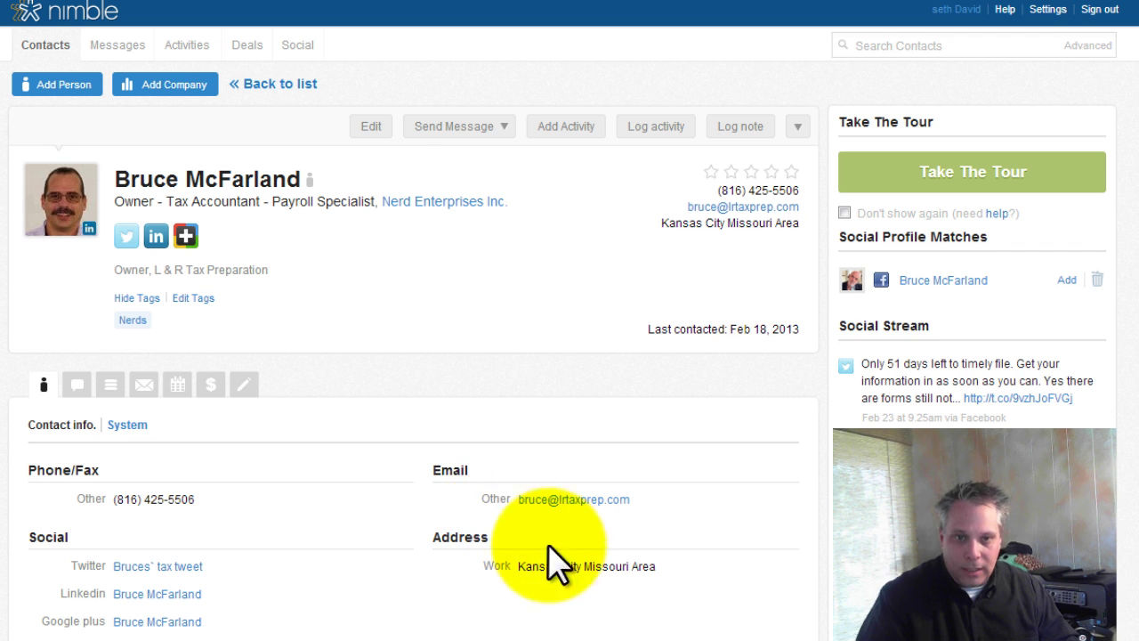
- On the Nerd Enterprises Inc. page, check messages and Twitter history, then the empty Activities tab
click(428, 202)
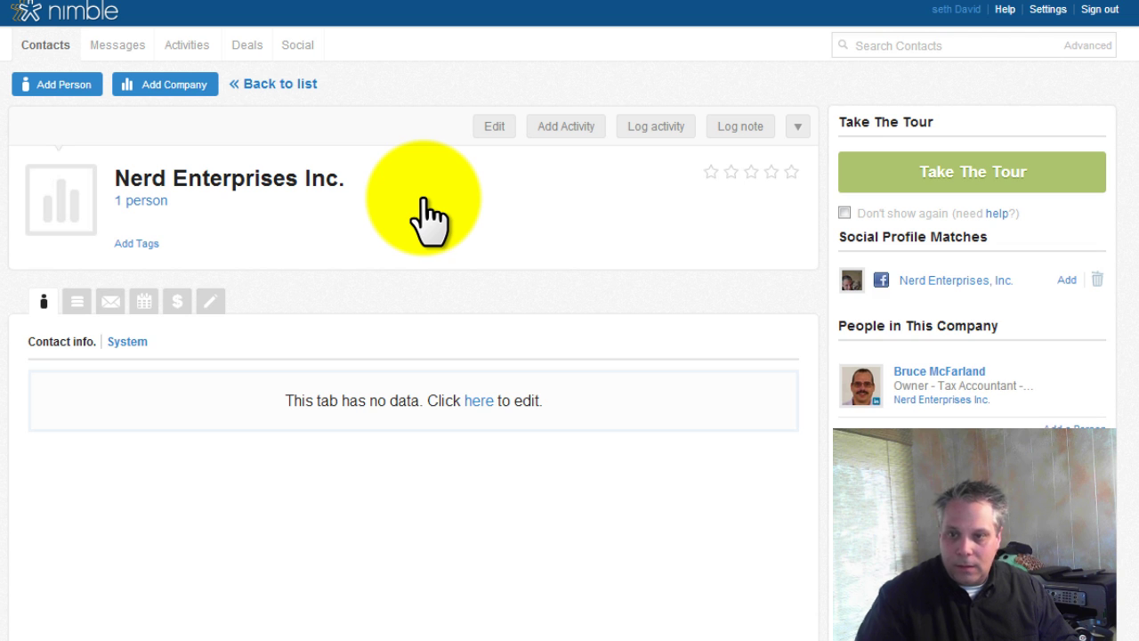
click(111, 301)
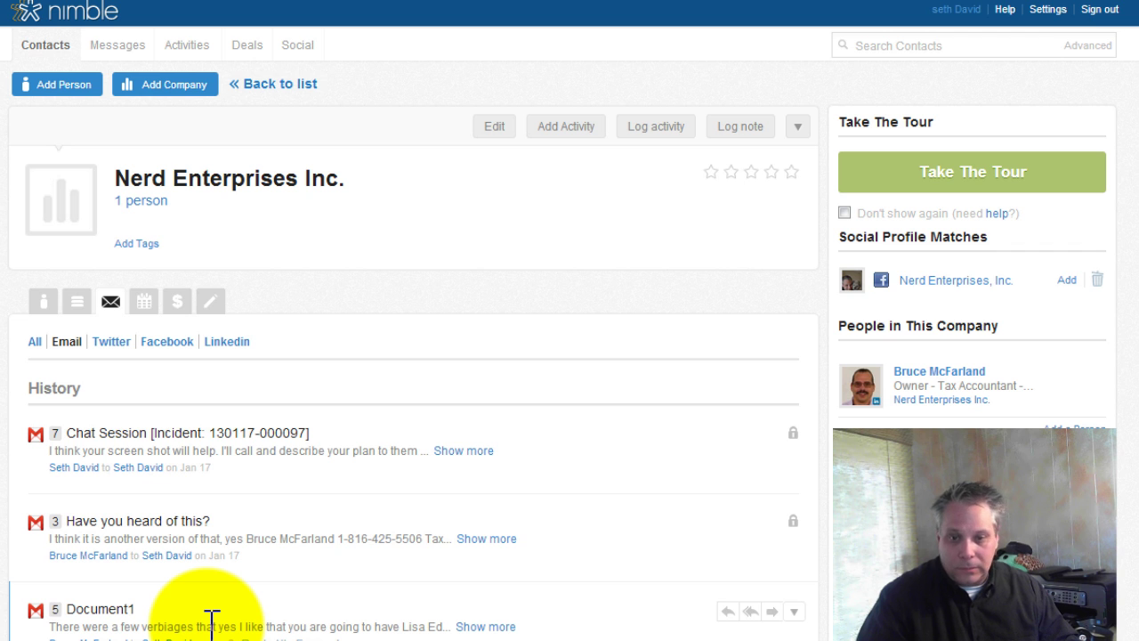
click(111, 342)
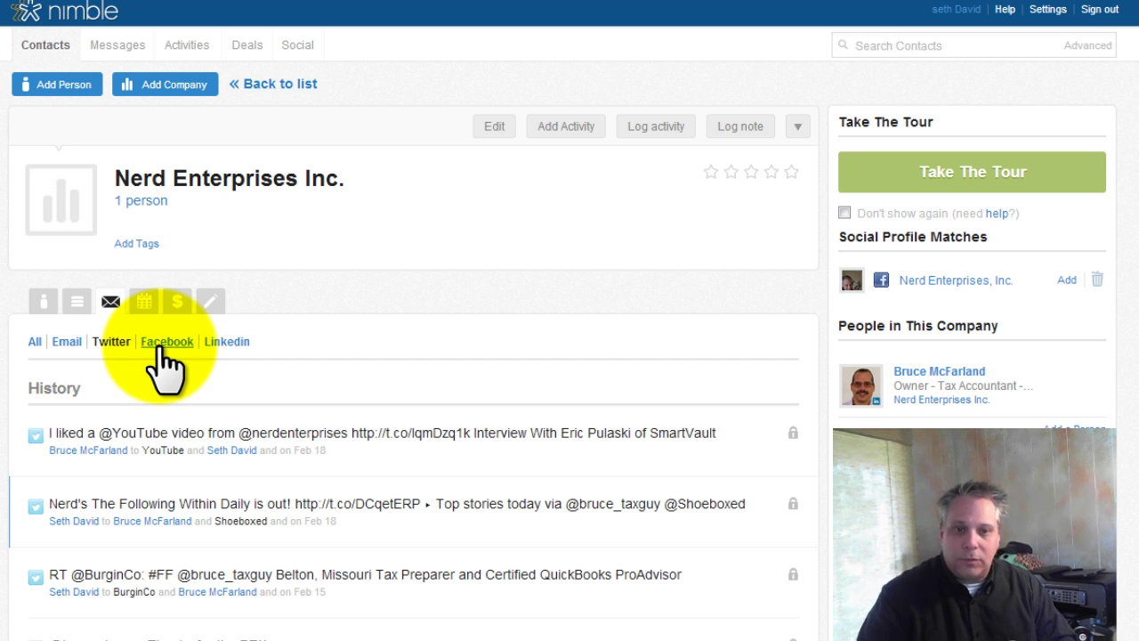
click(144, 302)
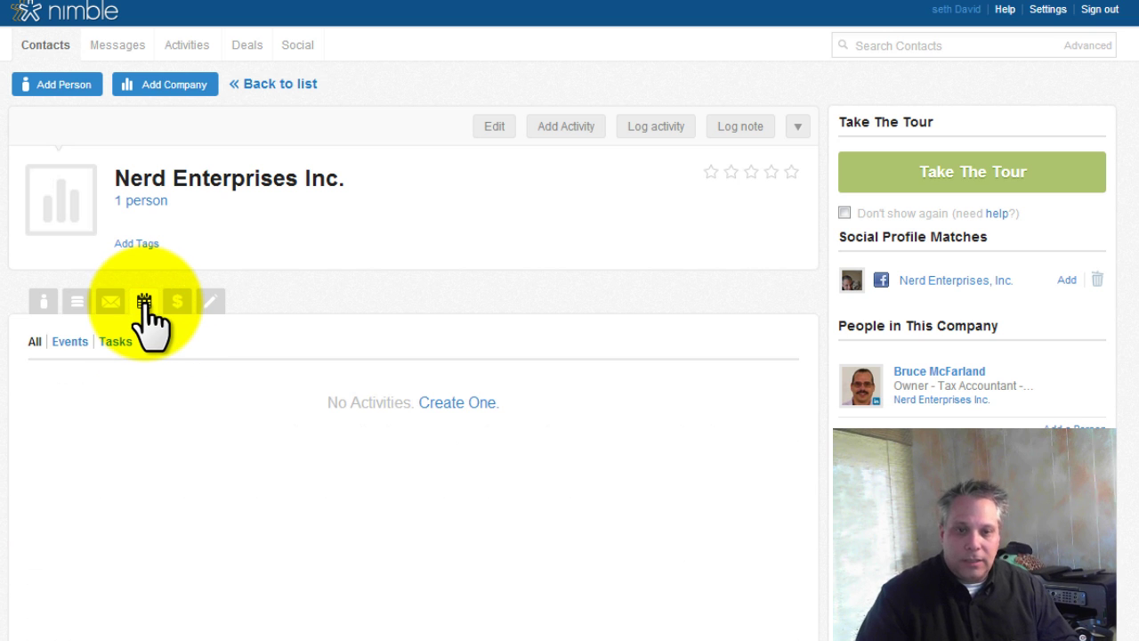
- Open Deals and scroll across the pipeline columns from Qualification to Close Deal
click(242, 46)
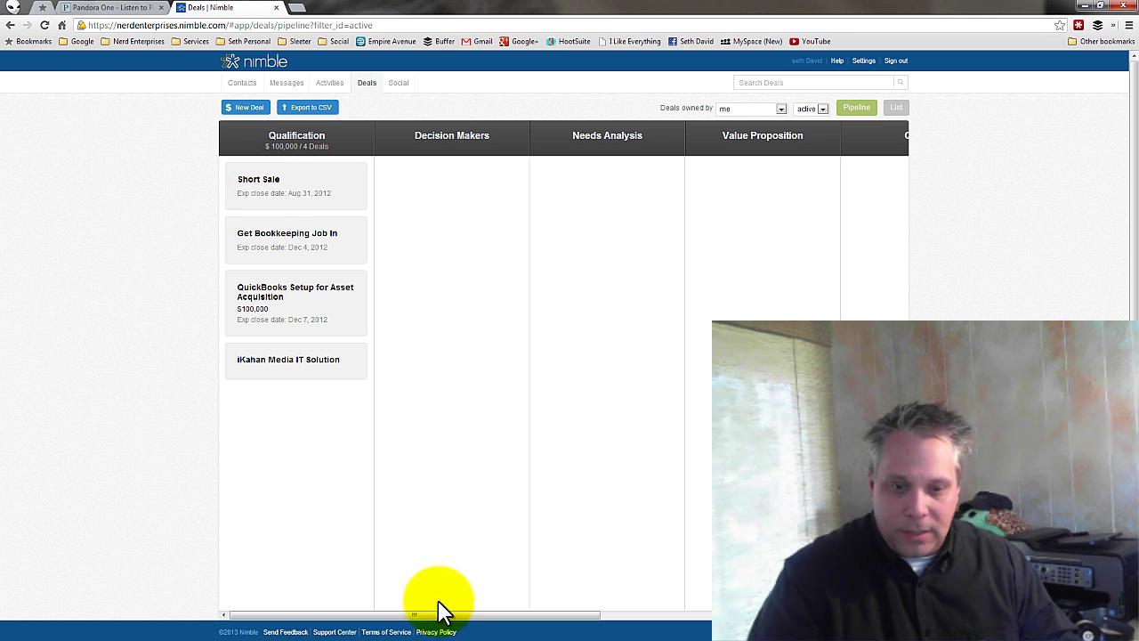
drag(436, 613, 733, 614)
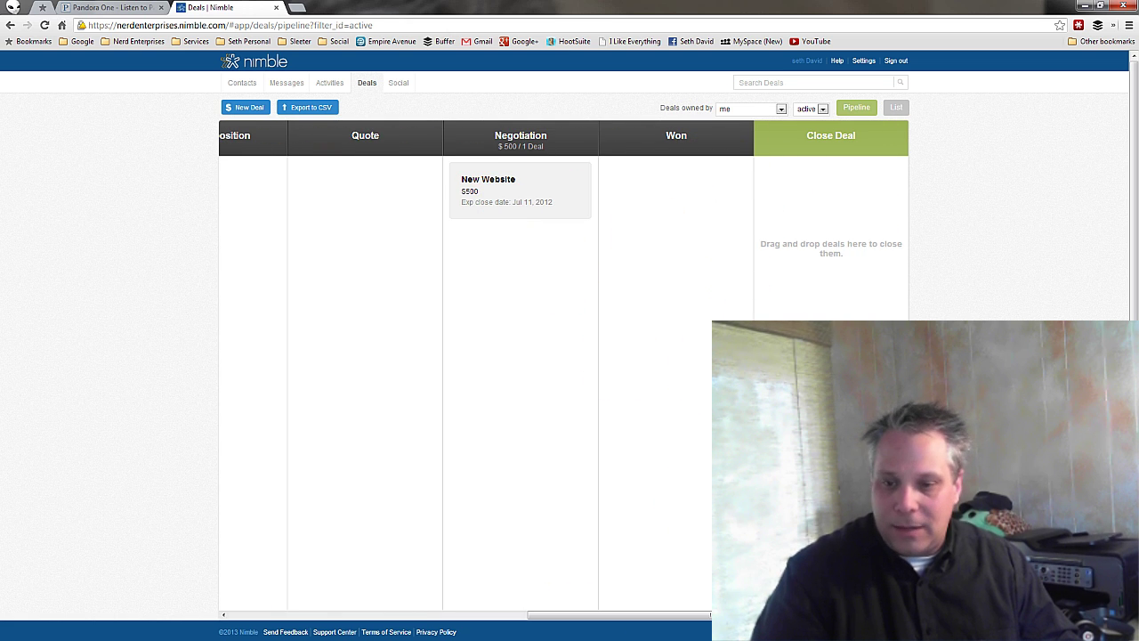
scroll(564, 356, left, 10)
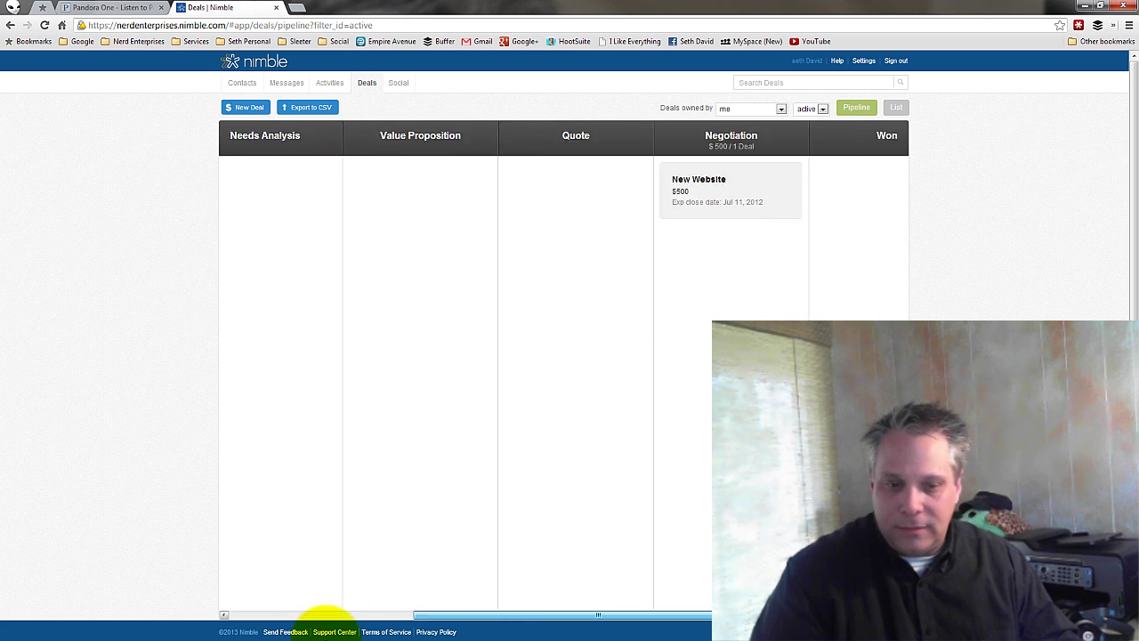
- Name a new deal and link it to the contact and Nerd Enterprises Inc
click(247, 108)
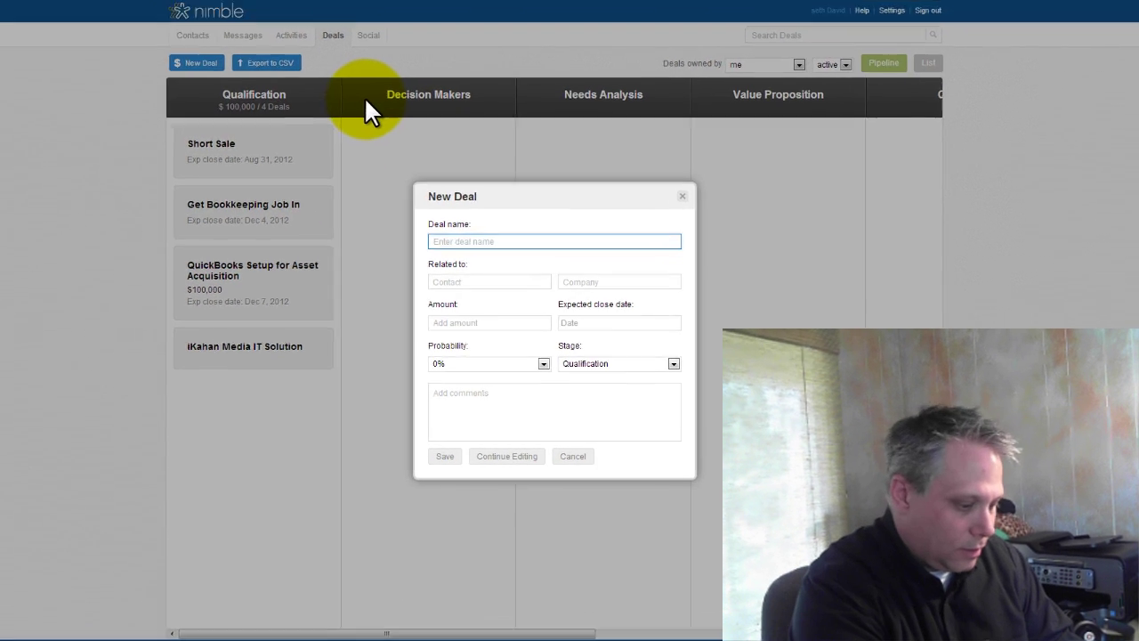
text(Me & )
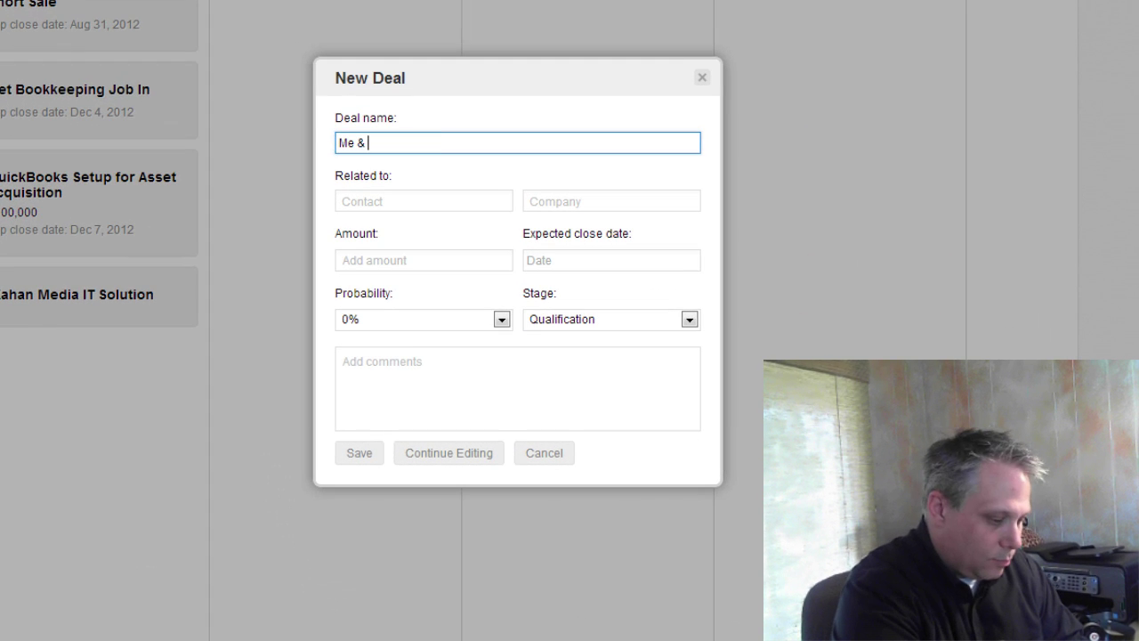
text(Bruce)
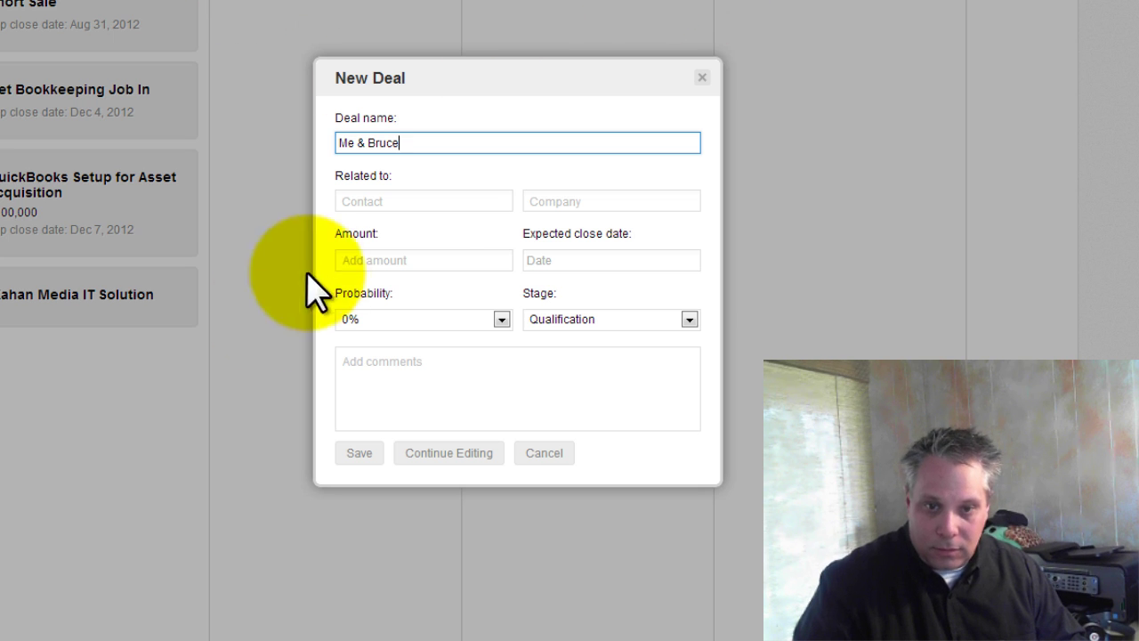
click(434, 204)
text(Bruce)
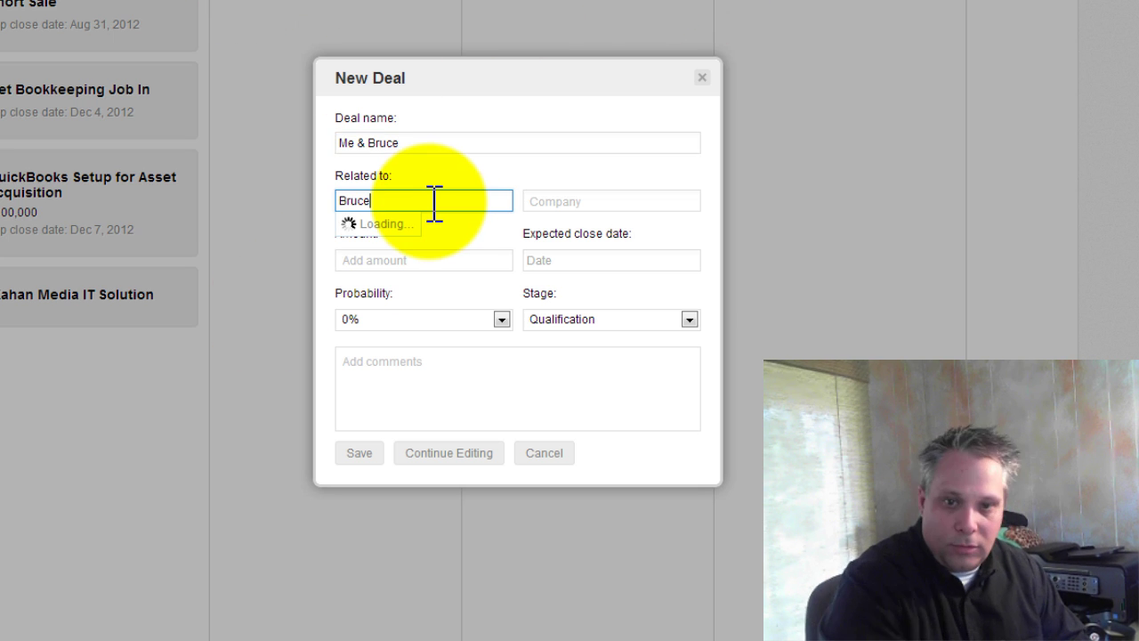
click(403, 223)
click(590, 199)
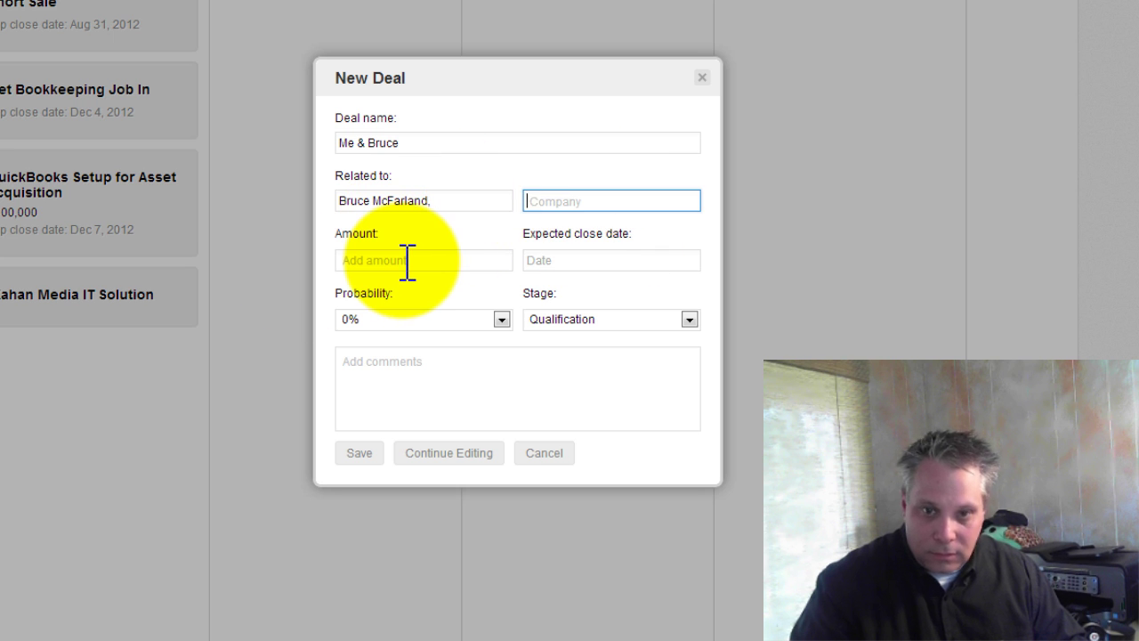
text(Nerd)
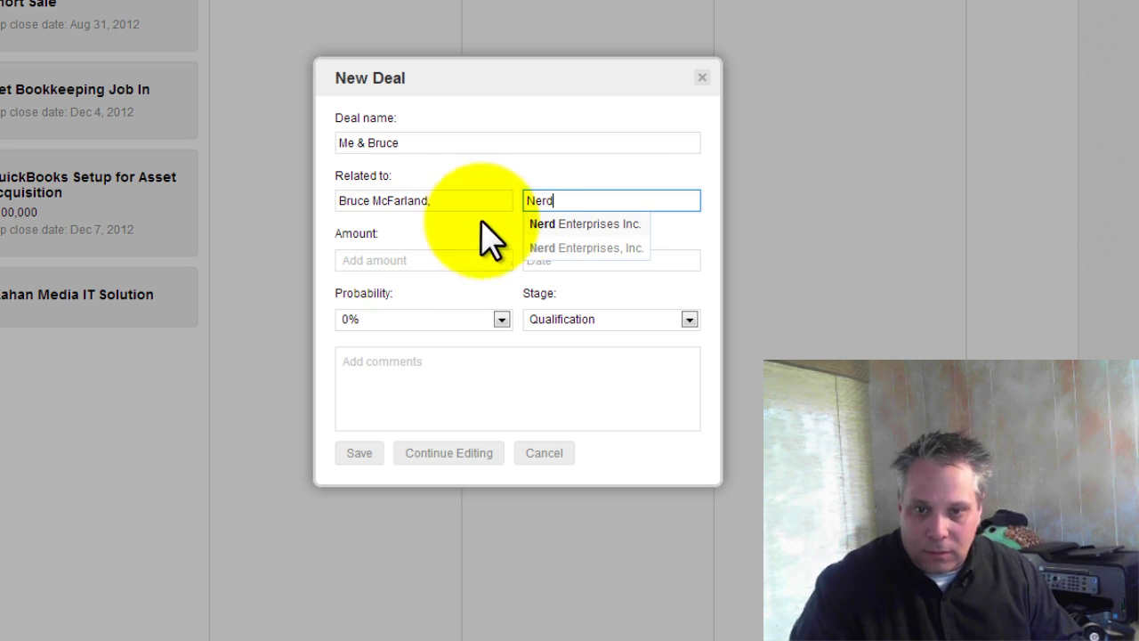
click(552, 224)
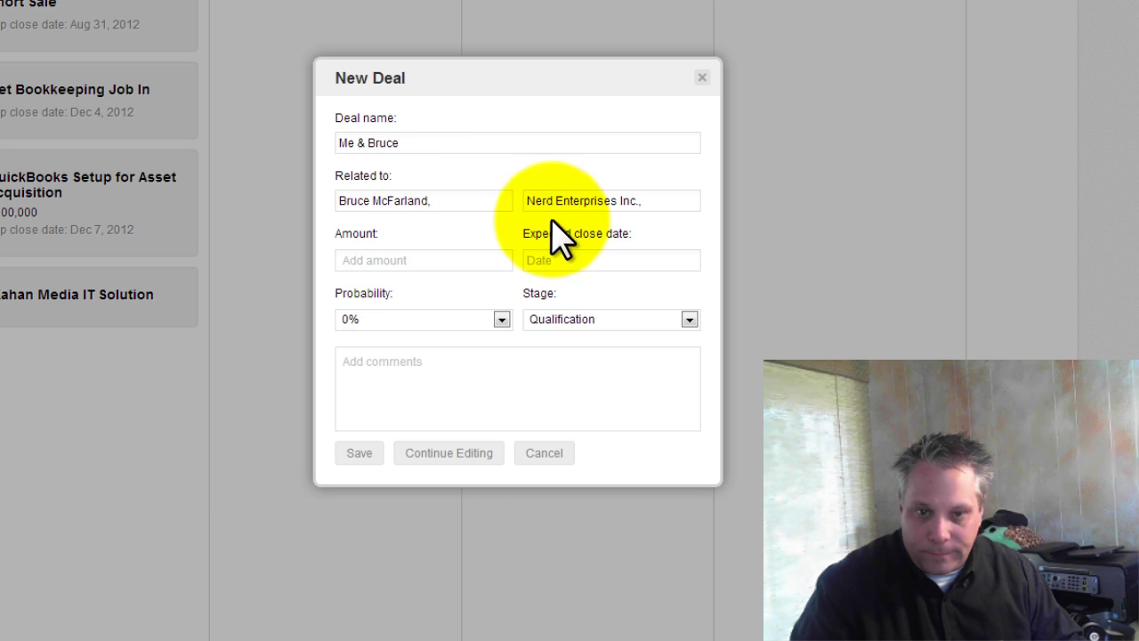
click(380, 261)
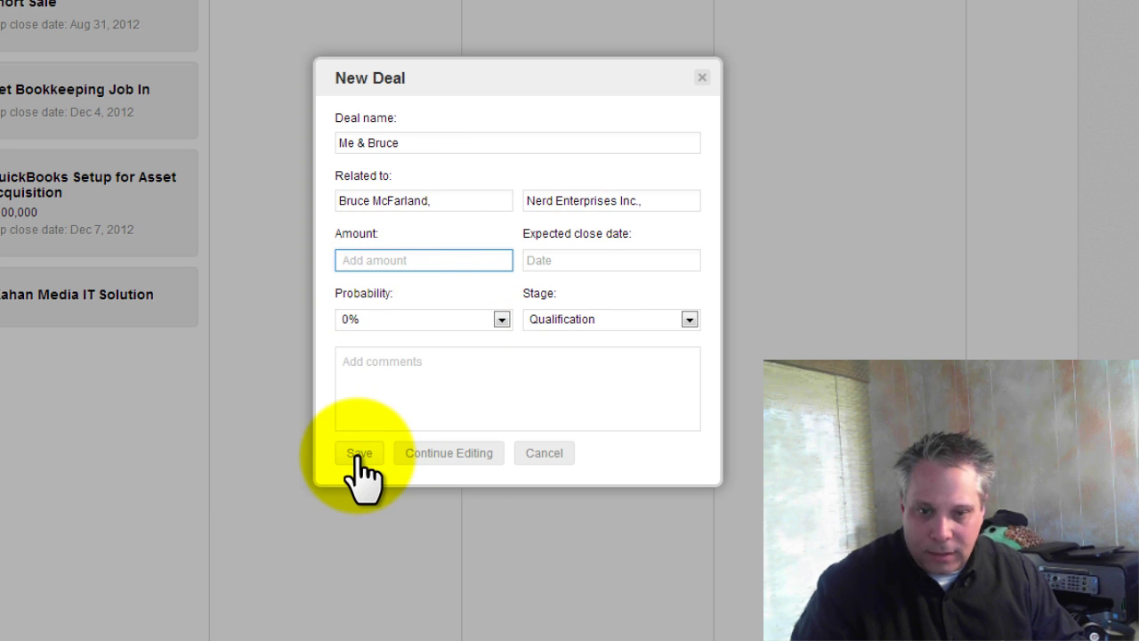
- Save the deal from the full editing form and go back to Contacts
click(442, 453)
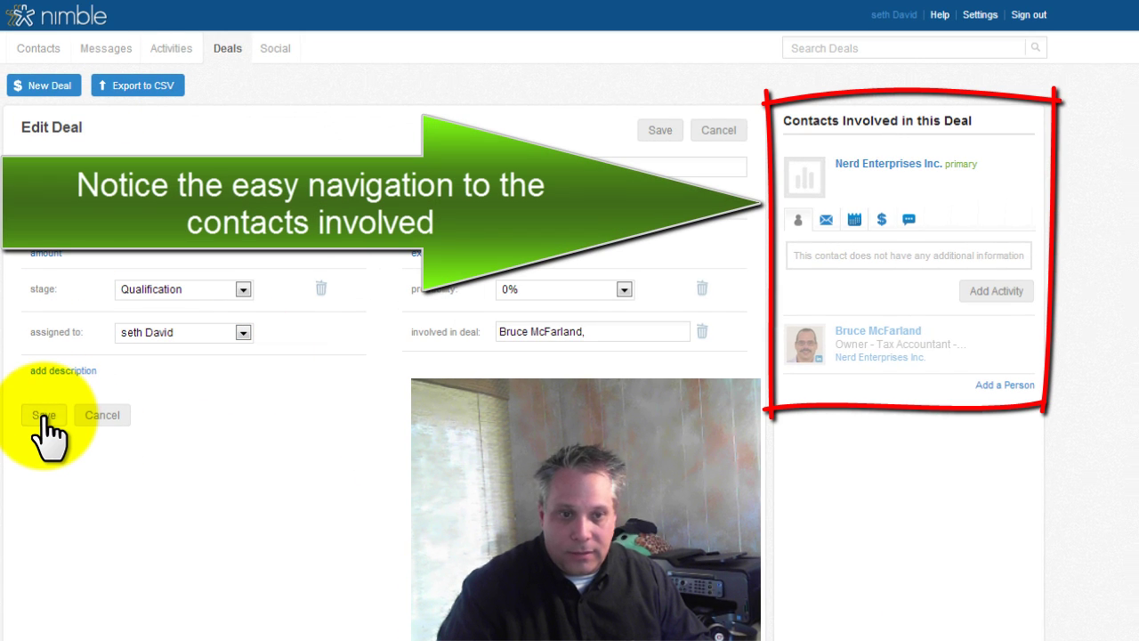
click(43, 414)
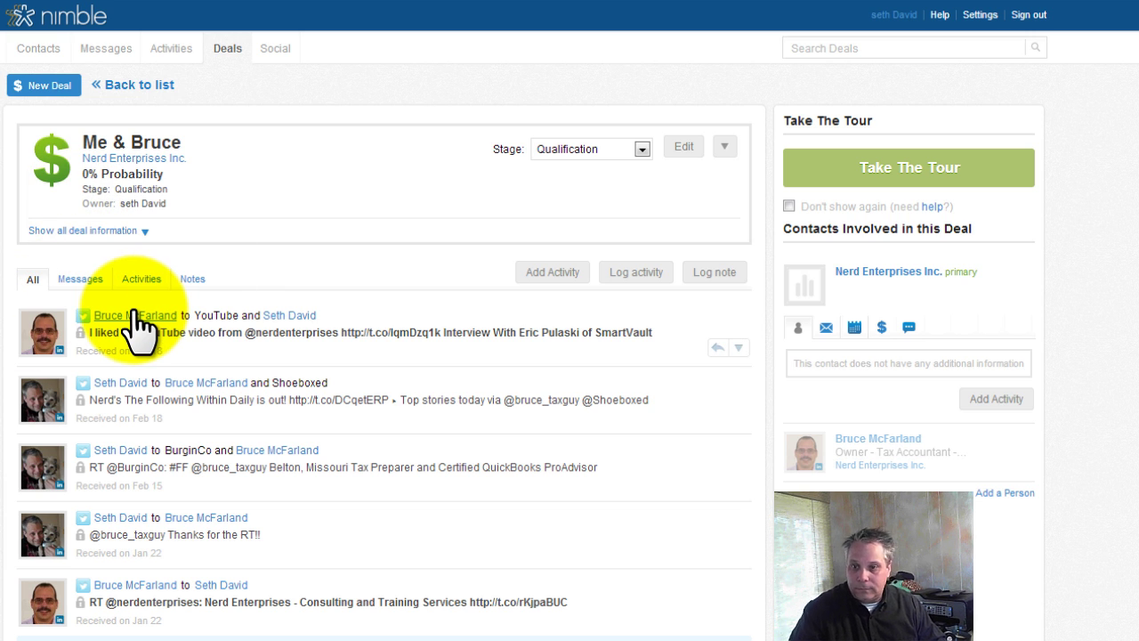
click(38, 49)
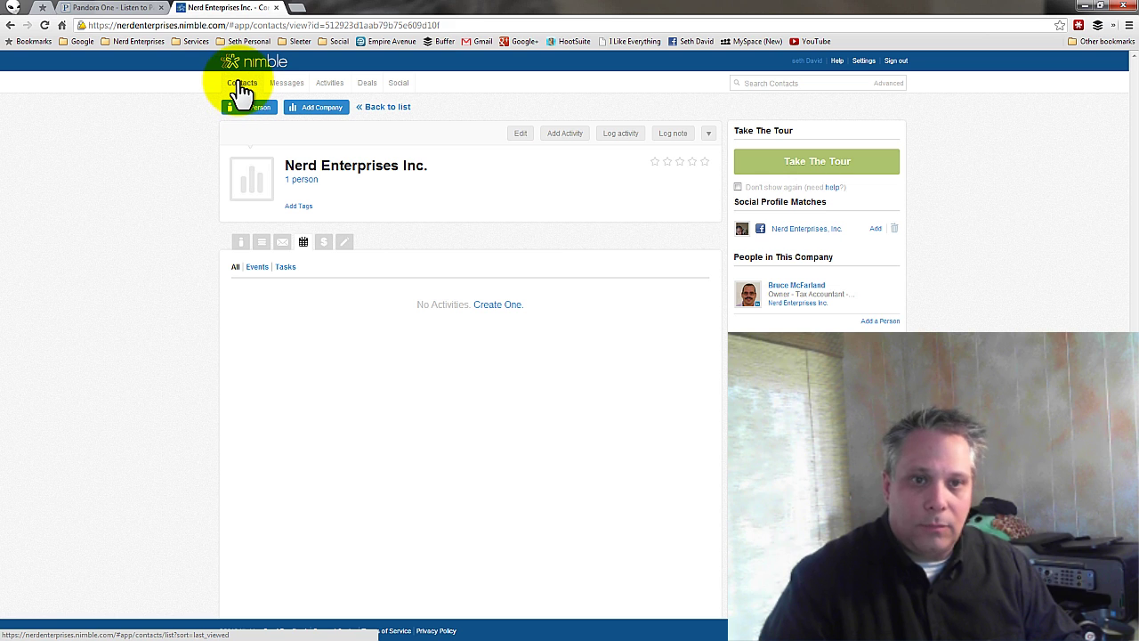
- Show all contacts sorted by name and filter them to the Nerds tag
click(242, 87)
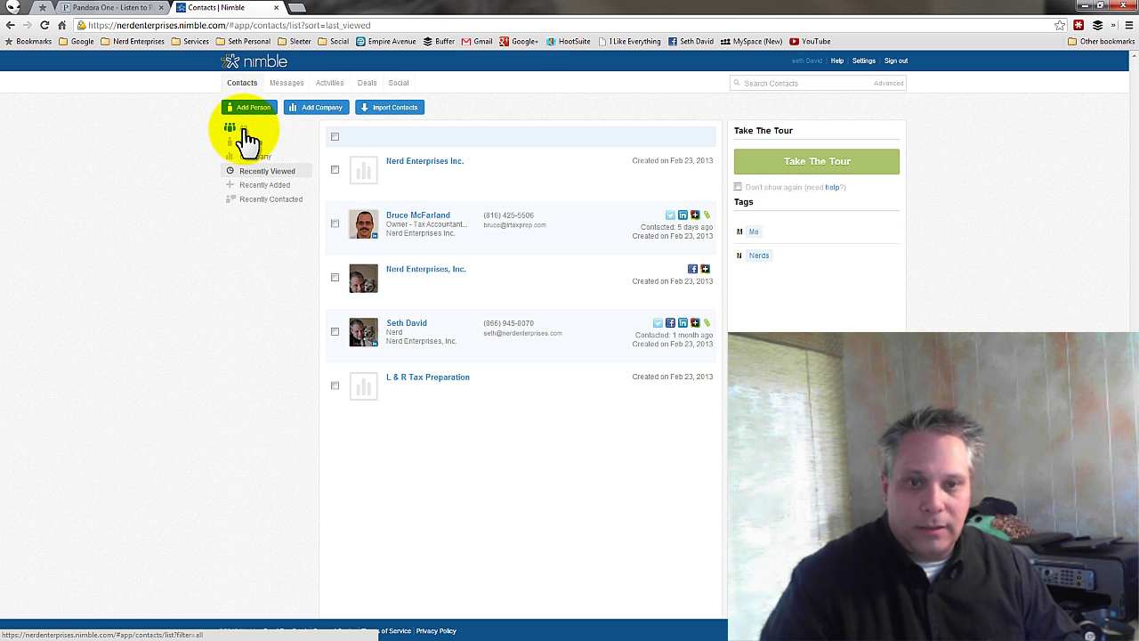
click(247, 129)
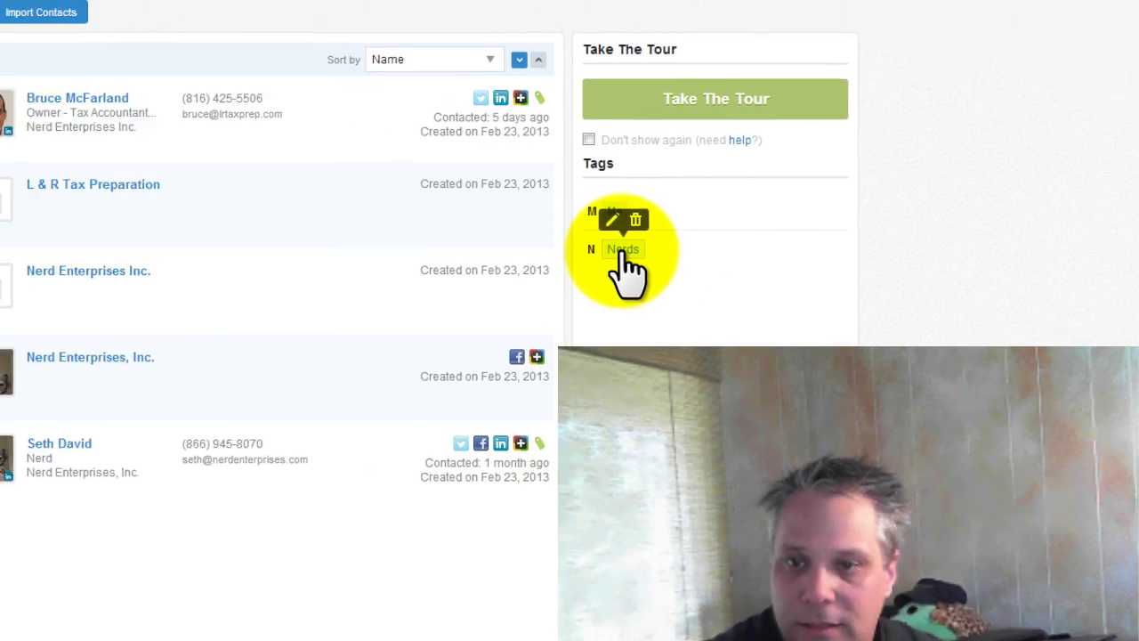
click(531, 217)
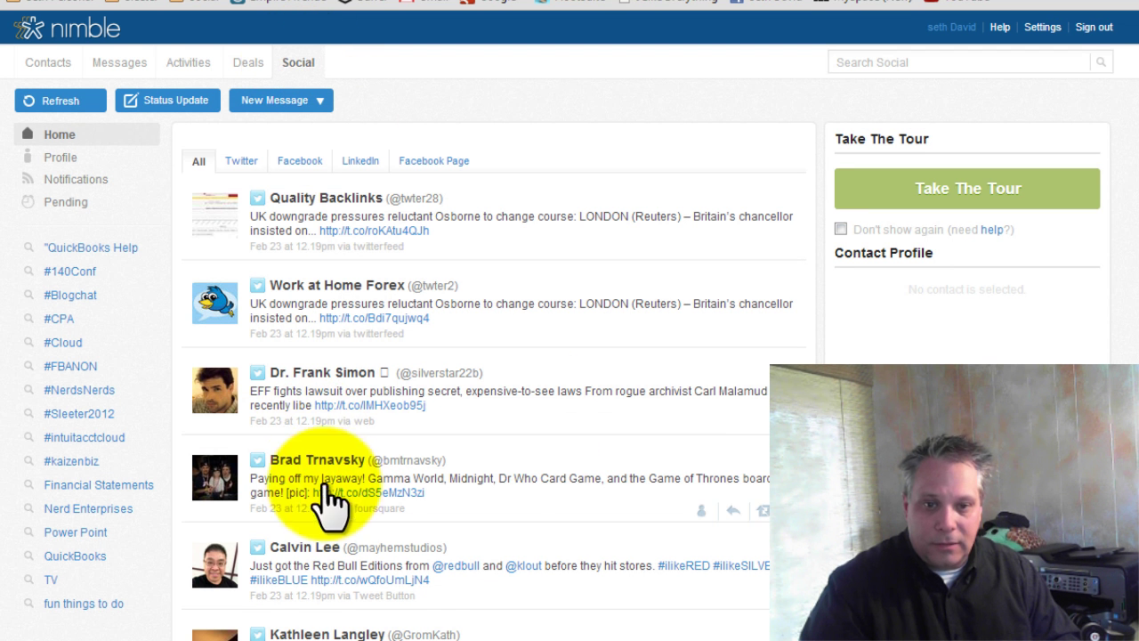
scroll(534, 496, down, 1)
scroll(545, 512, up, 1)
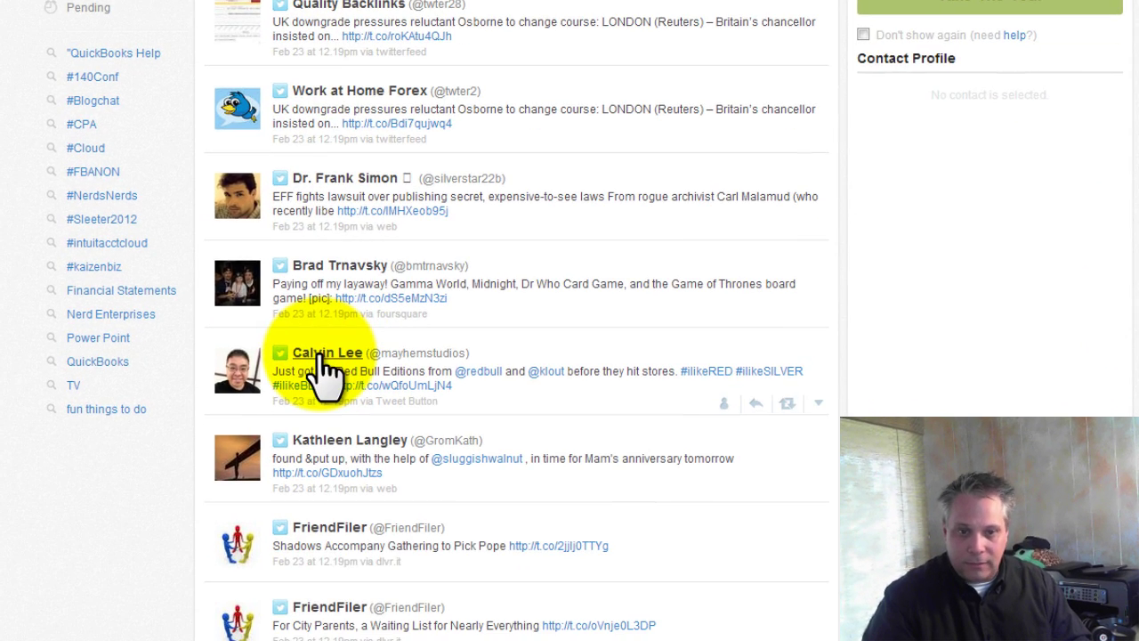
mouse_move(326, 370)
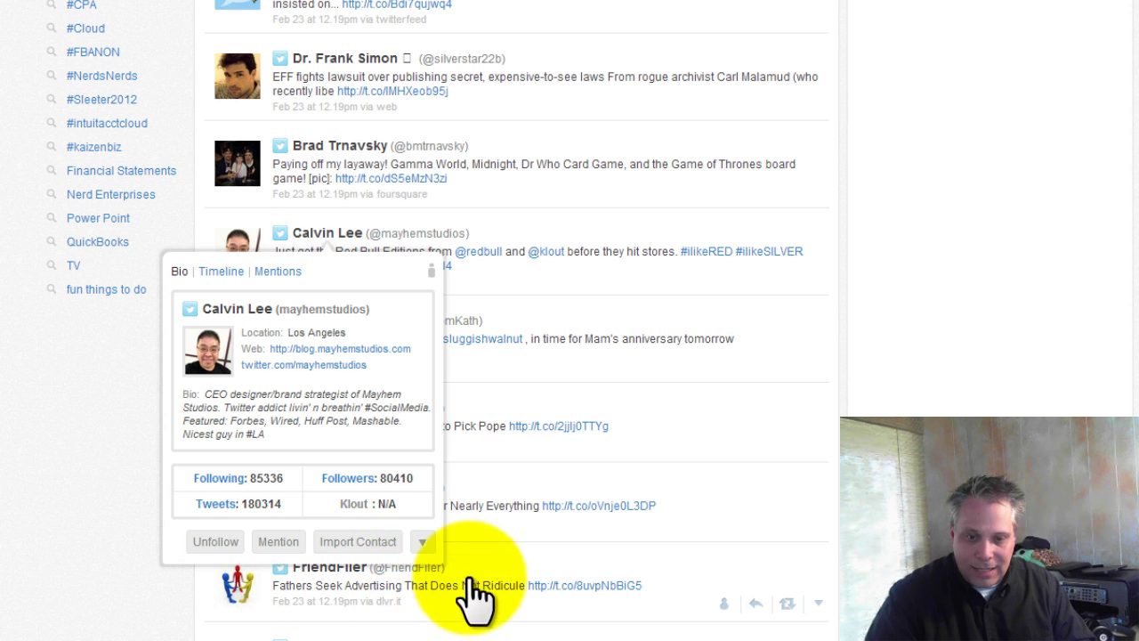
mouse_move(434, 561)
click(484, 584)
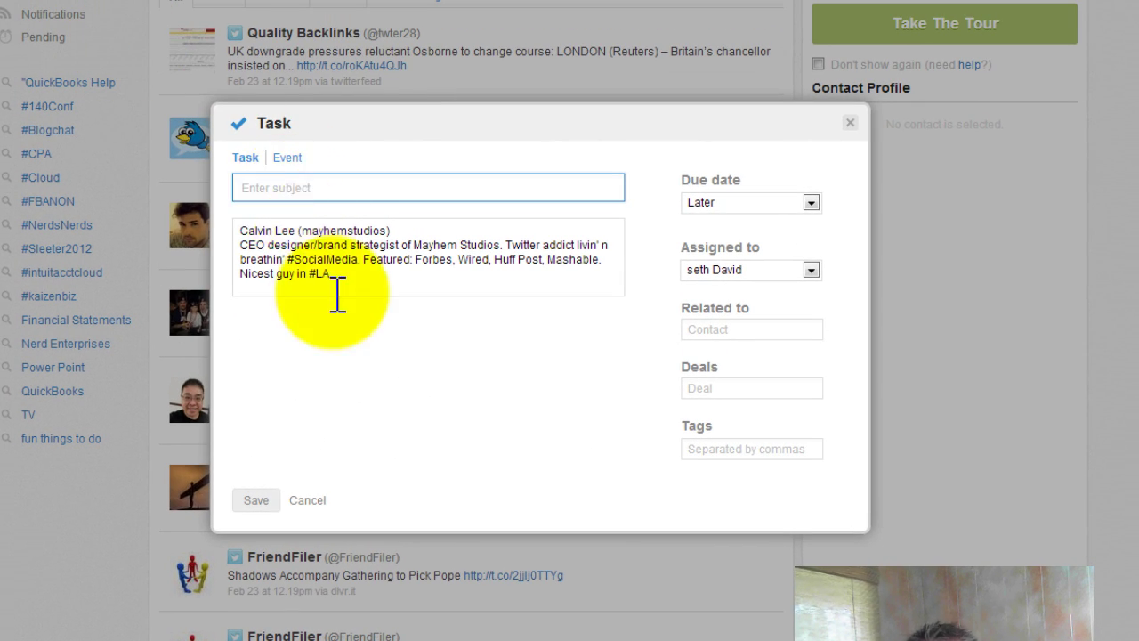
drag(354, 234, 331, 199)
drag(175, 203, 300, 217)
click(295, 190)
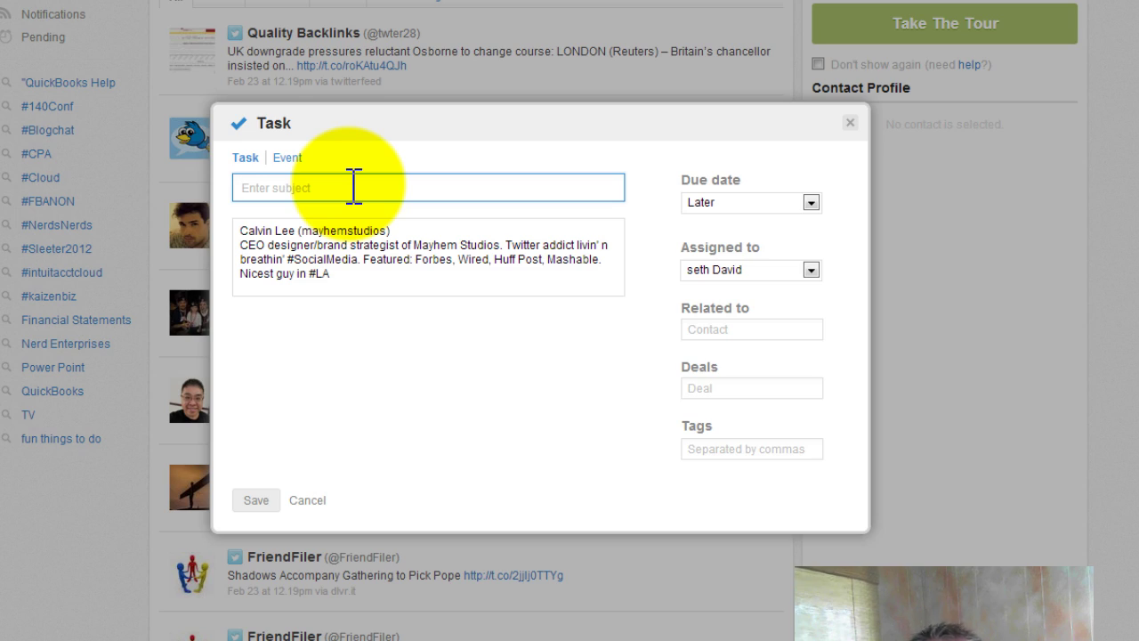
click(850, 126)
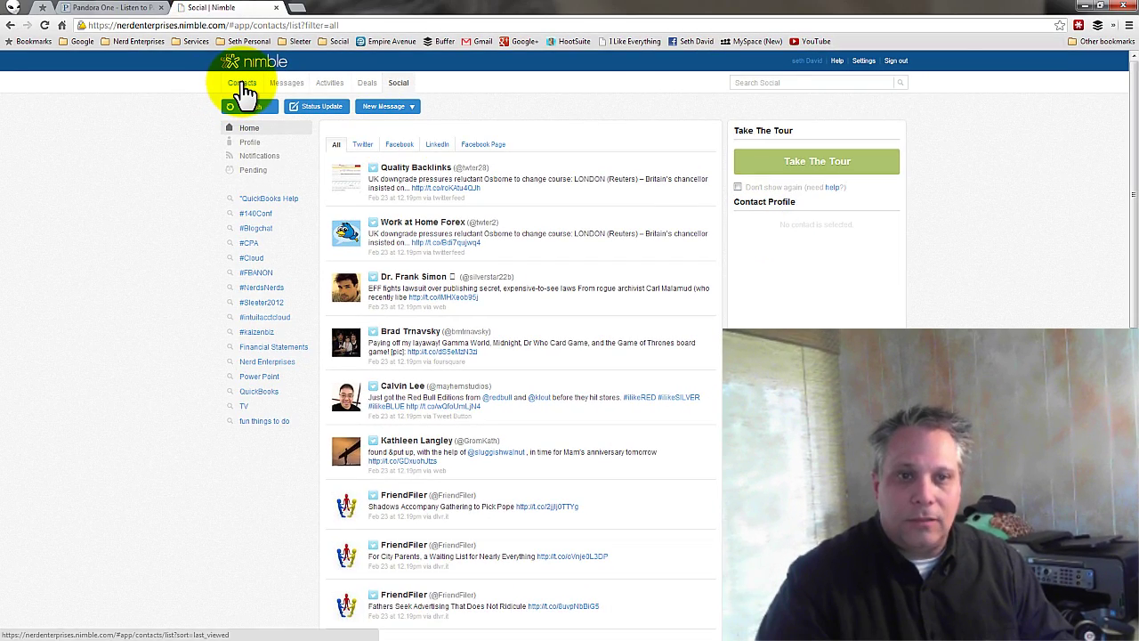
- Switch to the Contacts list, now showing five records
click(243, 87)
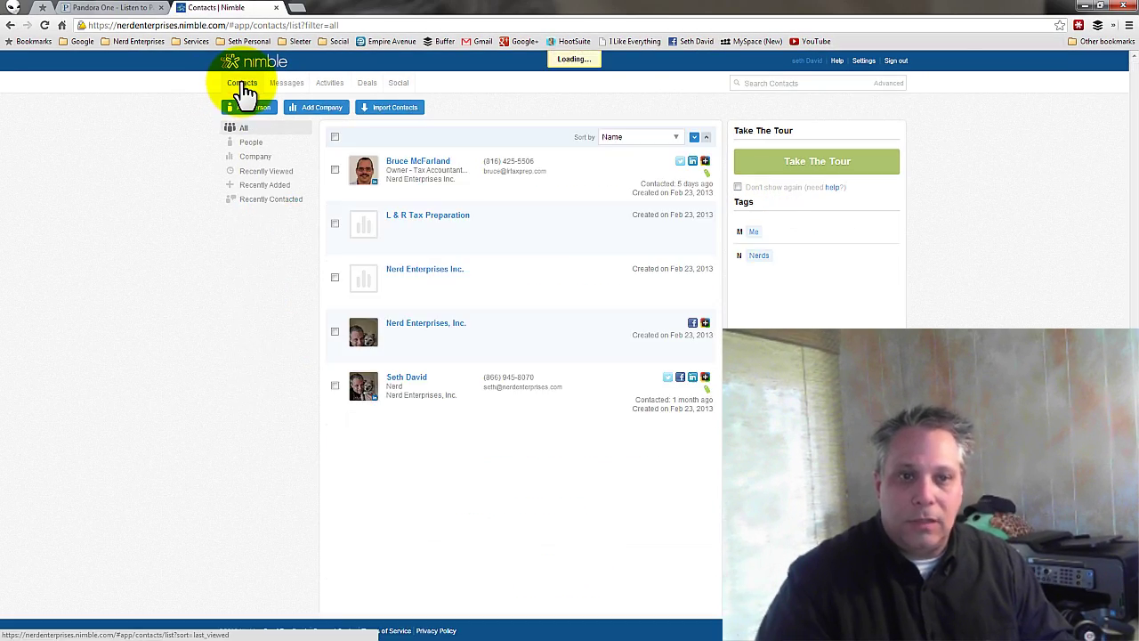